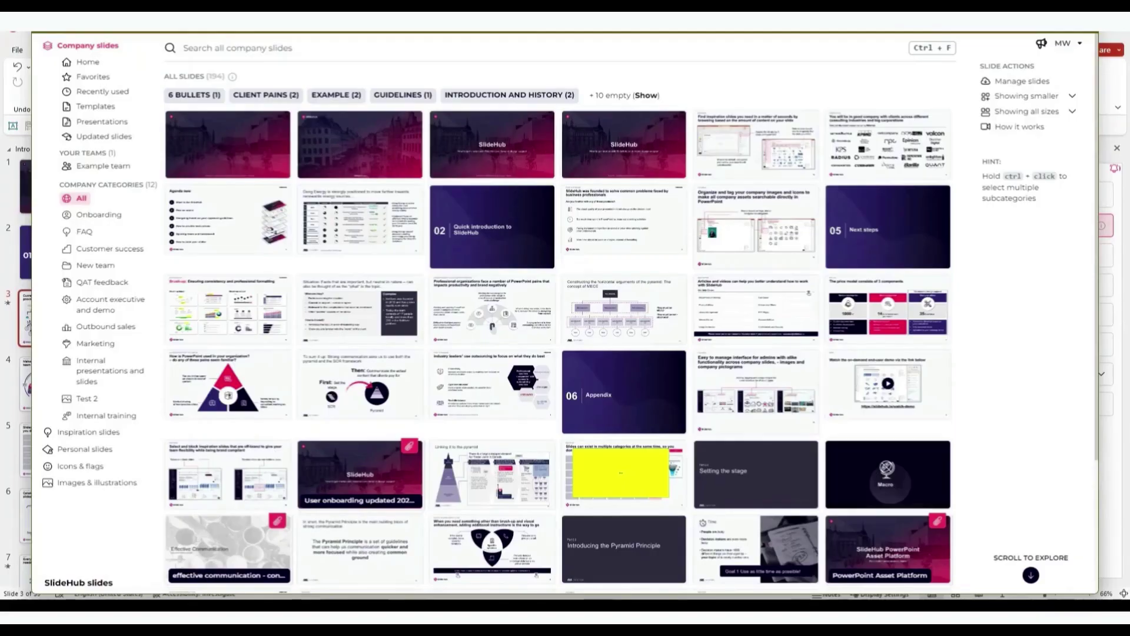
Search the company slides for 'webinar' and insert the consultants bar-chart slide.
left_click(241, 50)
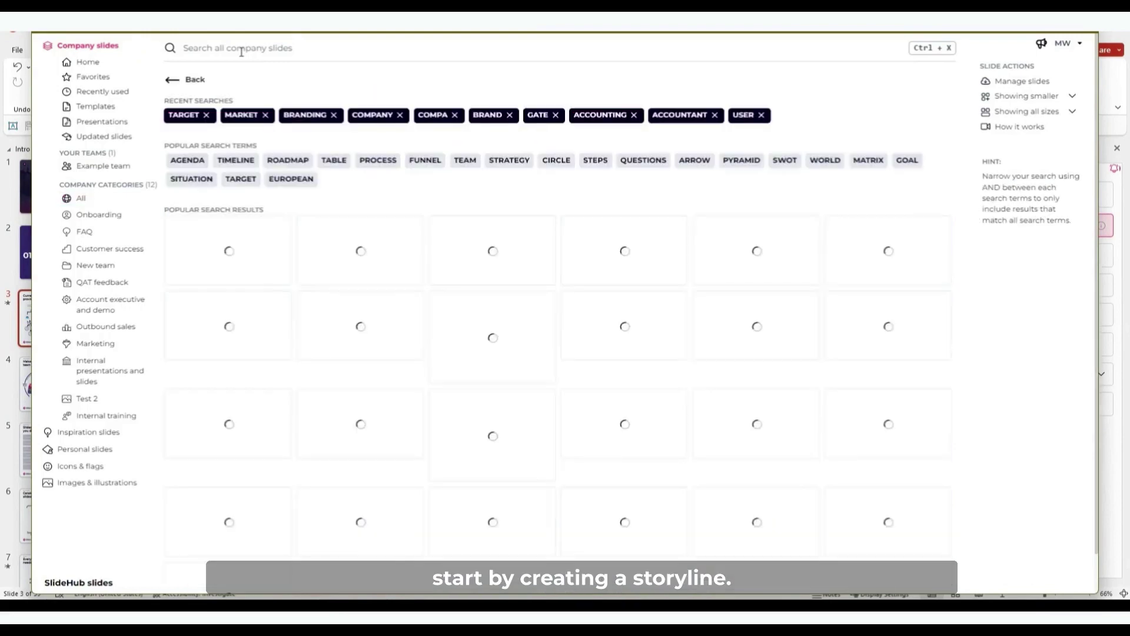
type("webinar")
mouse_move(360, 167)
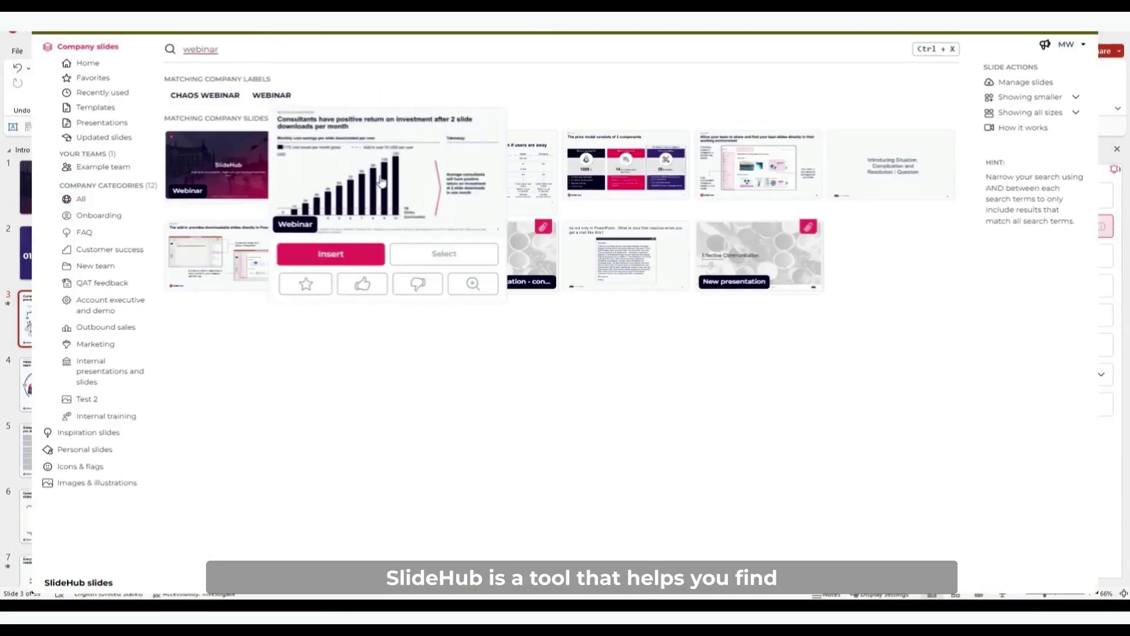
left_click(347, 252)
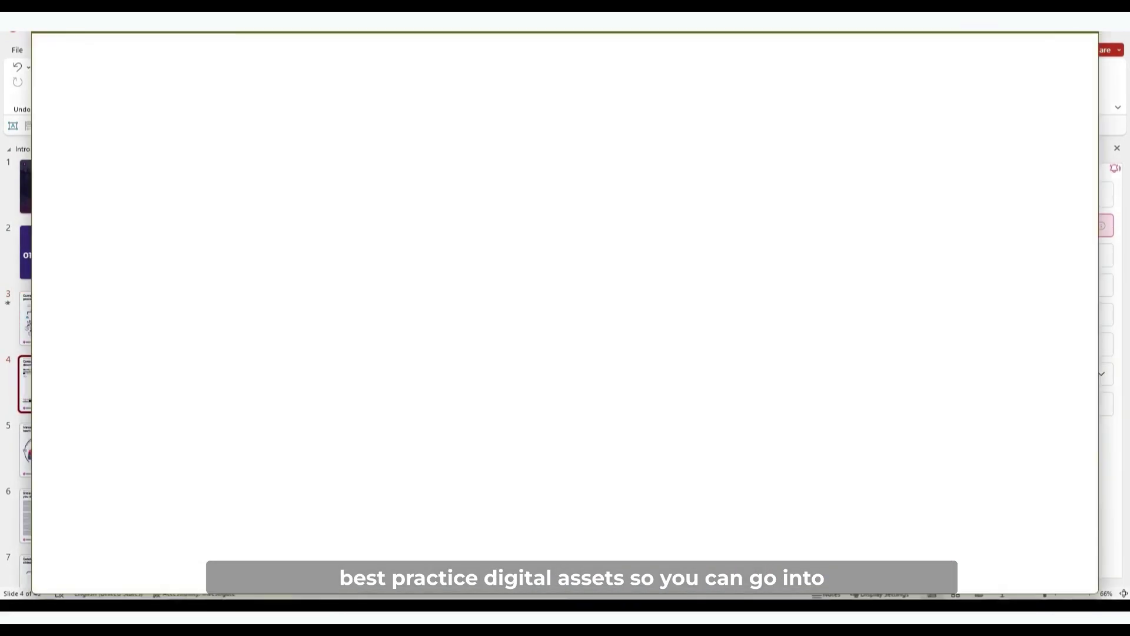
Search for 'marketing', insert the team-sharing slide, and bring in the updated slide 9.
type("marketing")
mouse_move(745, 203)
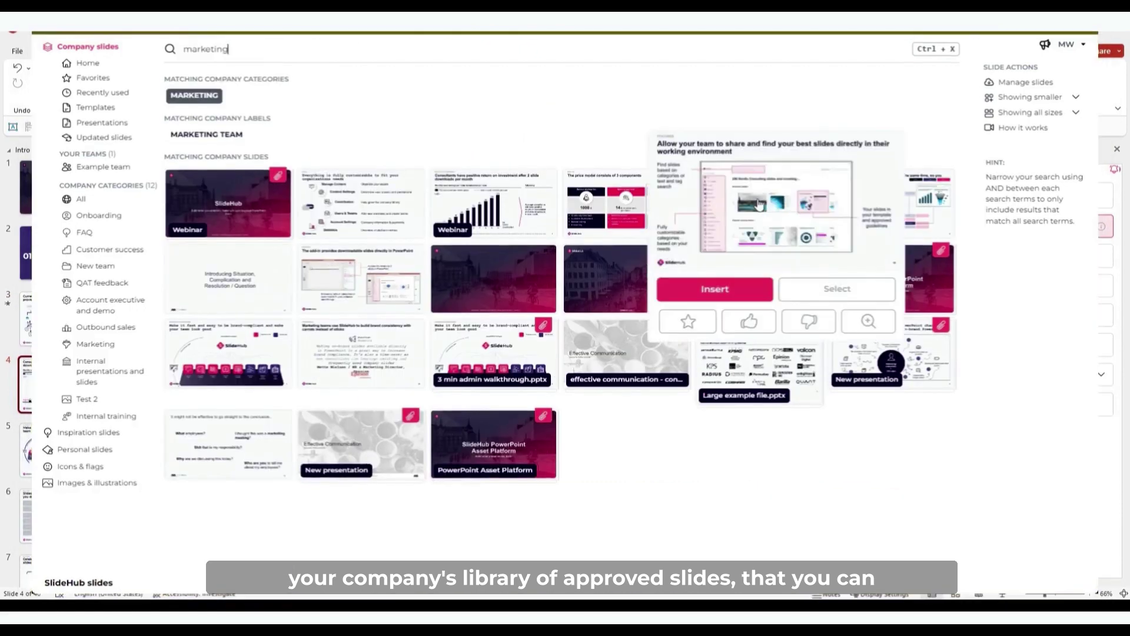
left_click(714, 288)
left_click(82, 383)
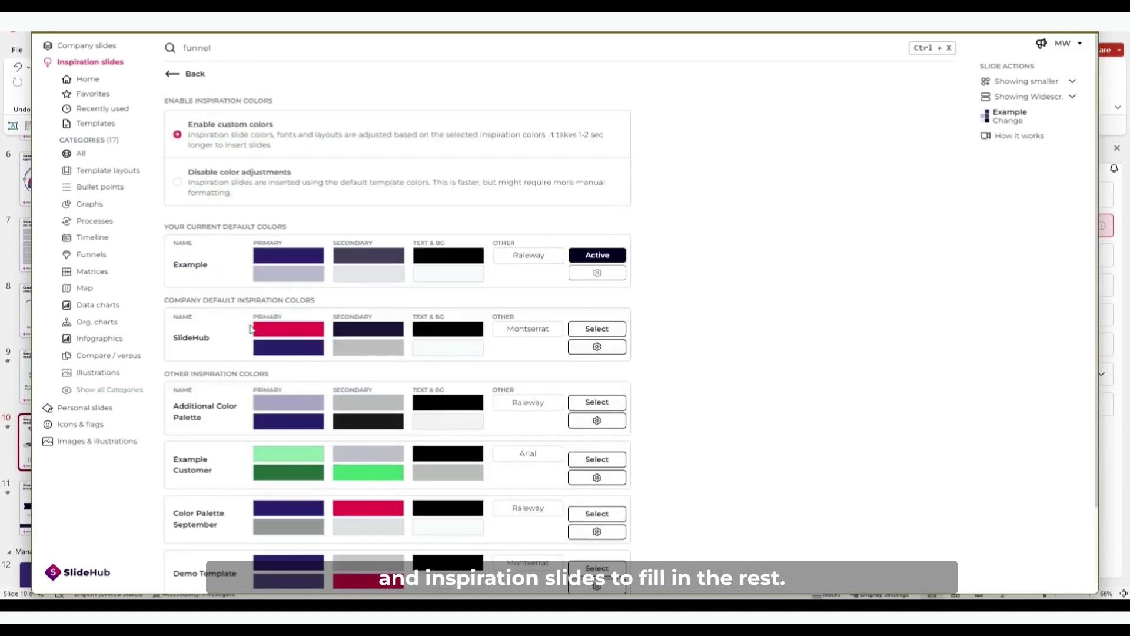
Make the SlideHub colours the active palette and insert the funnel inspiration slide.
scroll(250, 329, "down", 1)
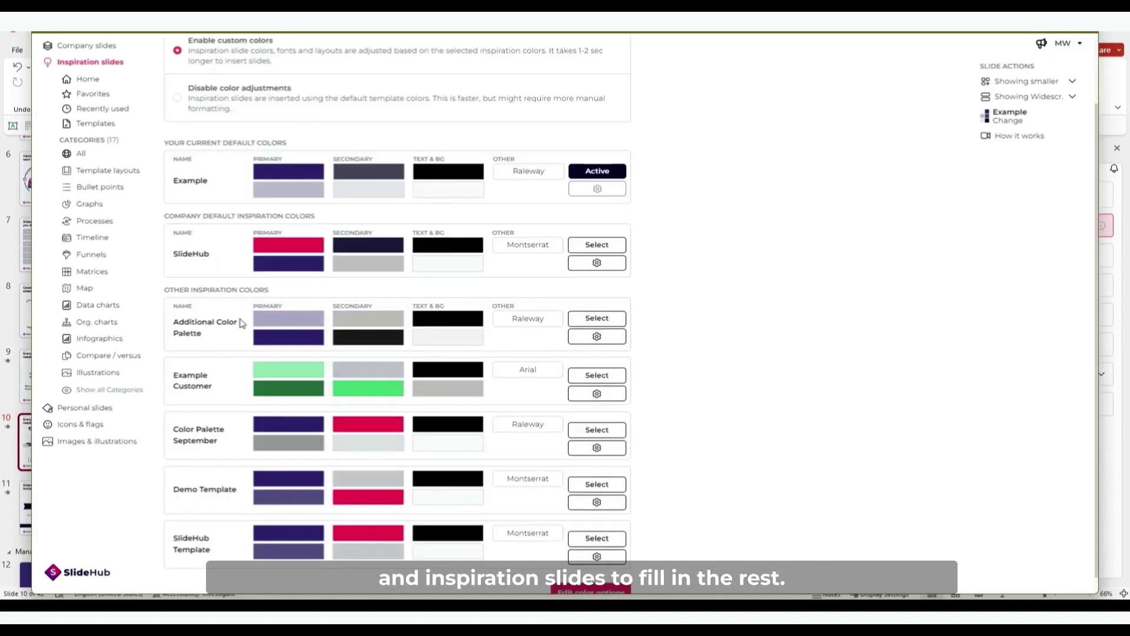
left_click(595, 245)
mouse_move(230, 389)
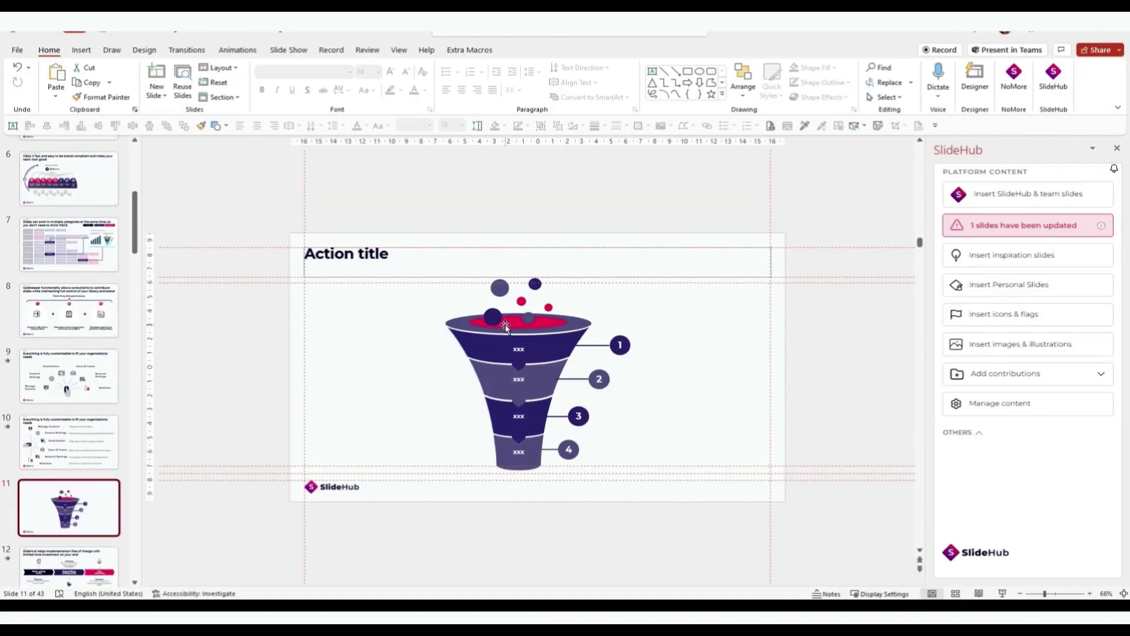
left_click(505, 324)
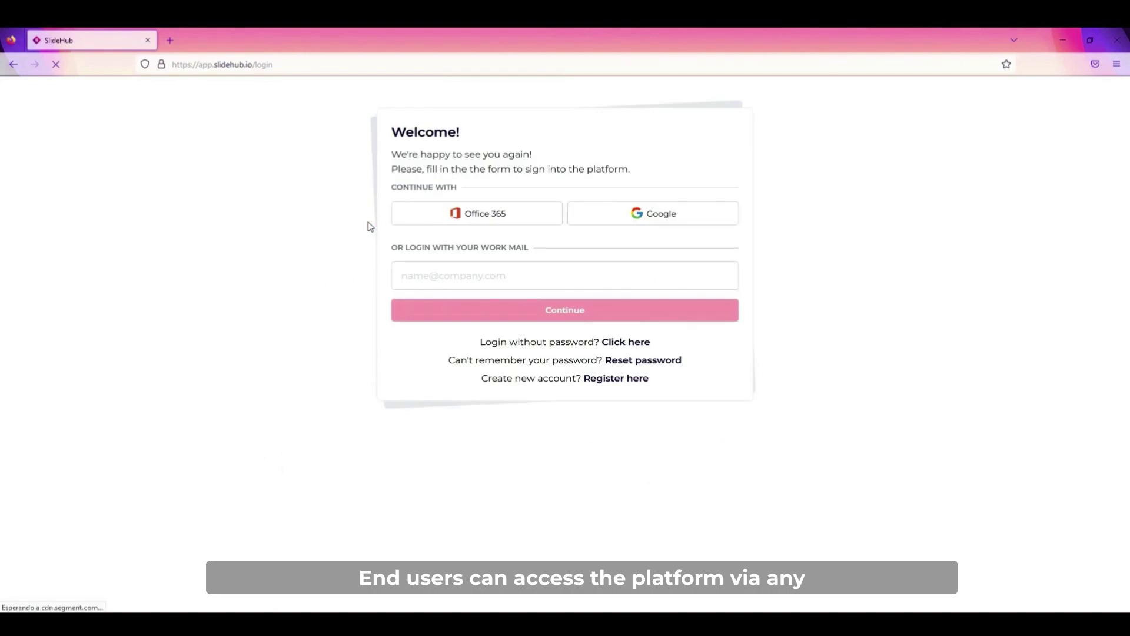
Sign in to the SlideHub web platform with the work e-mail address.
left_click(424, 278)
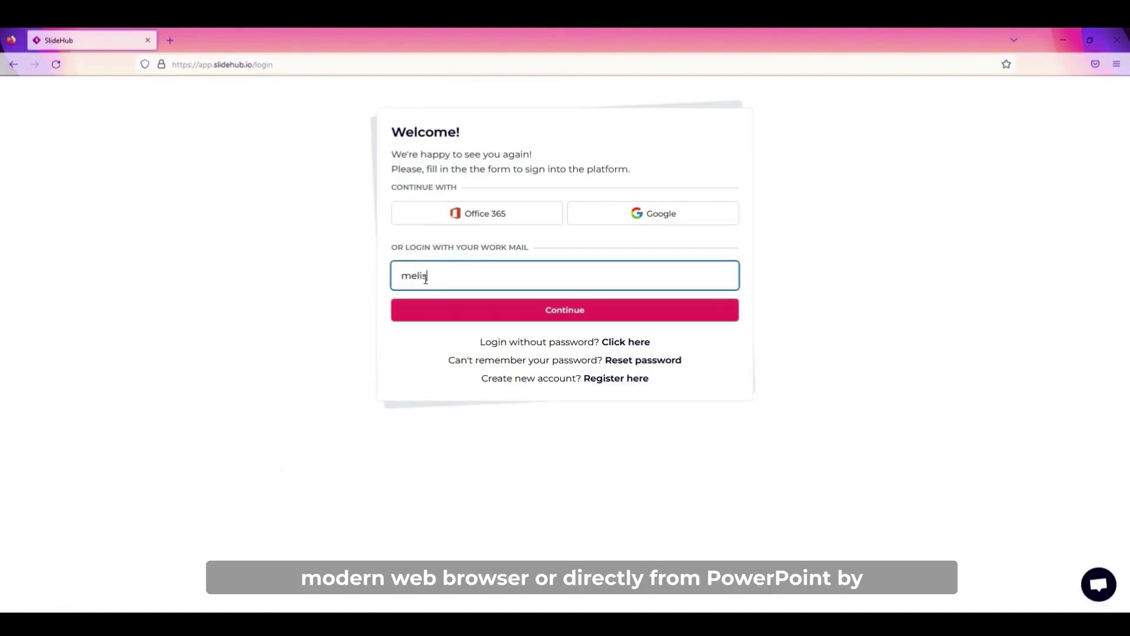
left_click(429, 346)
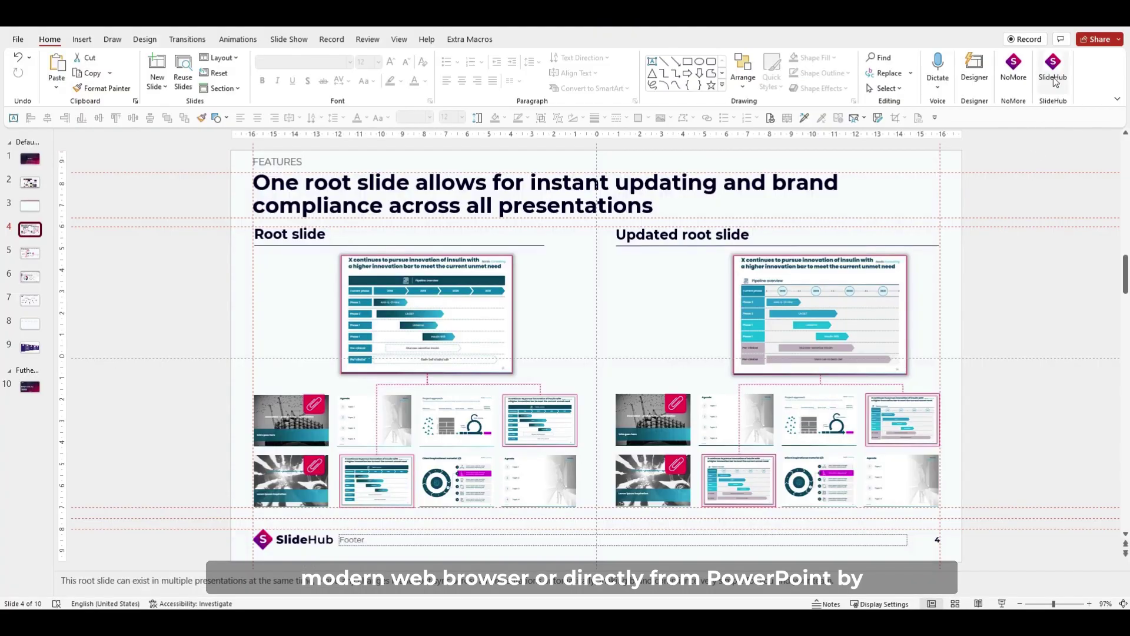
Open the SlideHub side panel from the Home ribbon.
left_click(1053, 71)
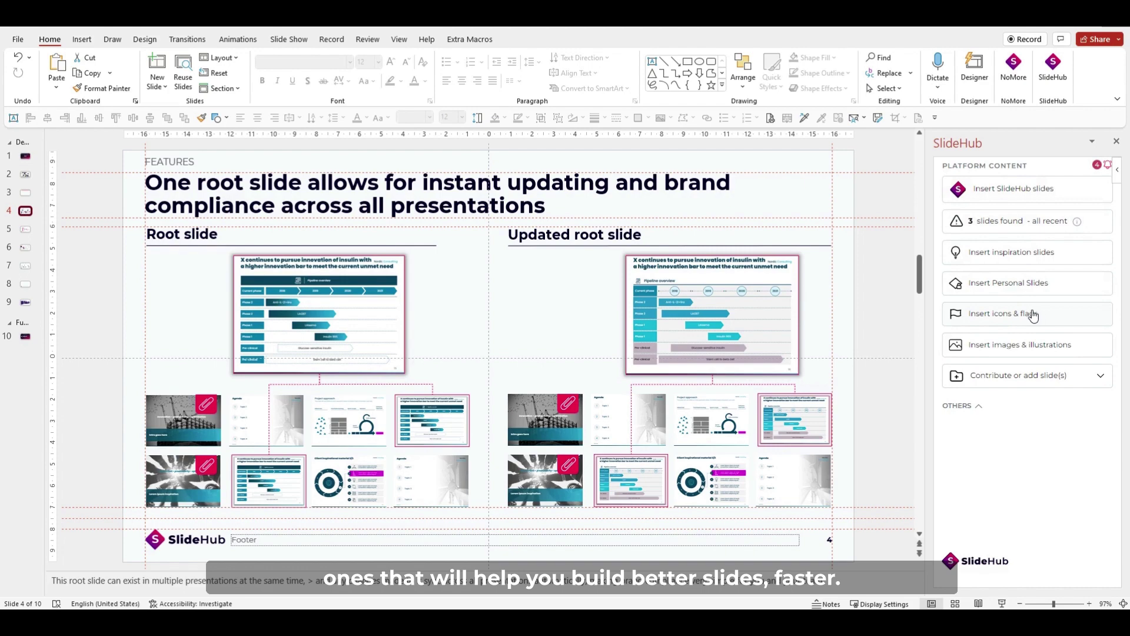
Open the company slides library and browse the 203 recently added slides.
left_click(1025, 190)
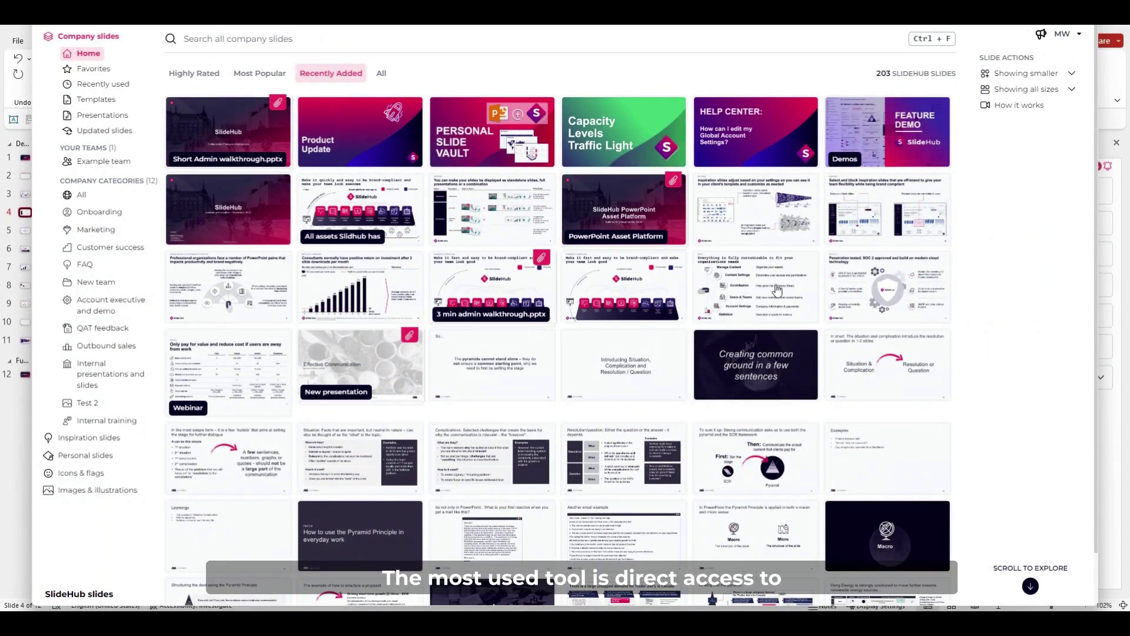
scroll(706, 293, "down", 2)
scroll(648, 328, "down", 1)
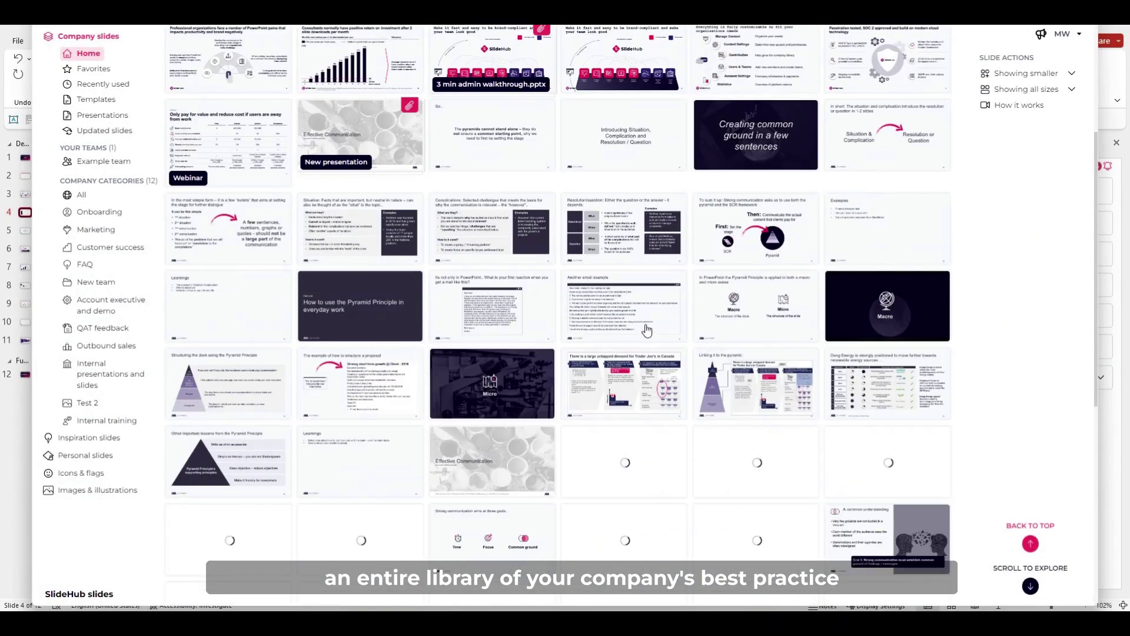
scroll(665, 338, "up", 2)
scroll(683, 349, "up", 1)
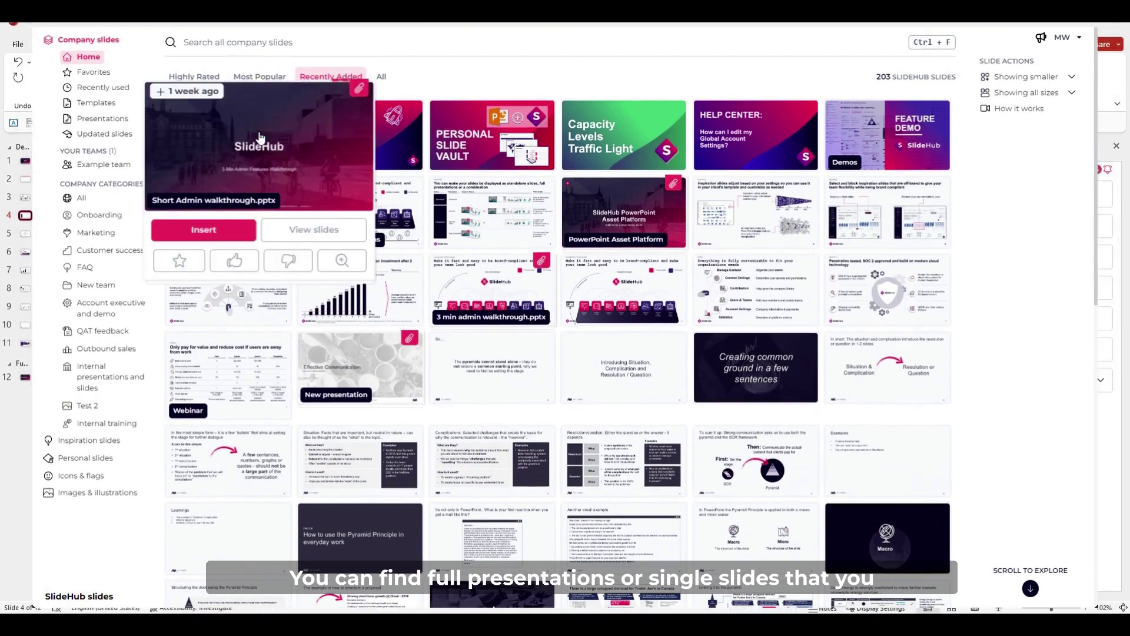
mouse_move(487, 161)
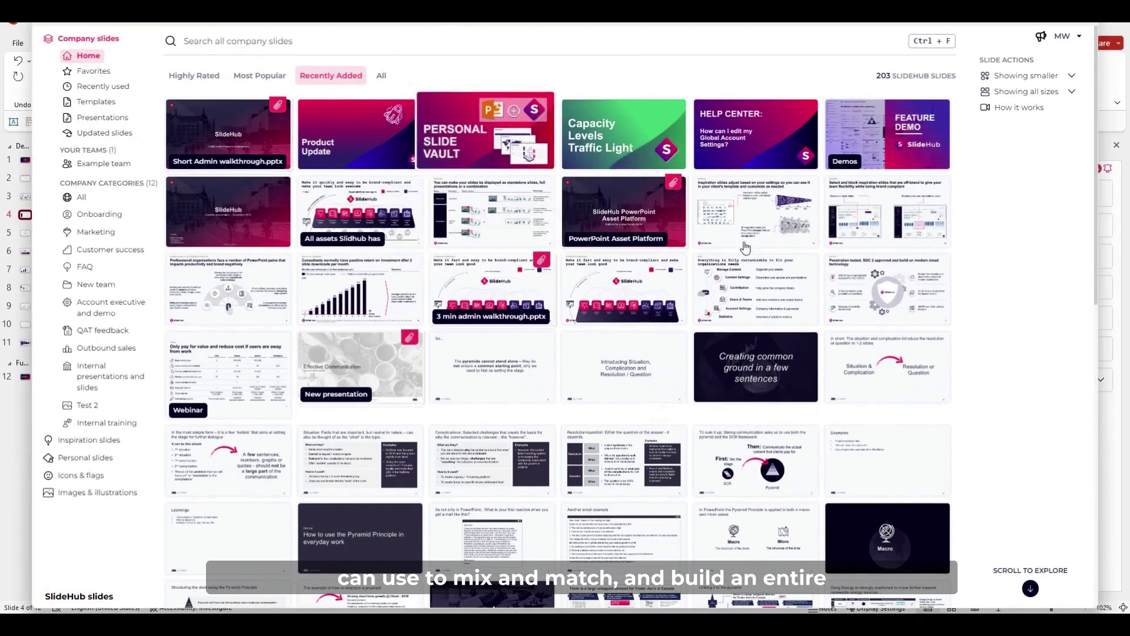
mouse_move(367, 303)
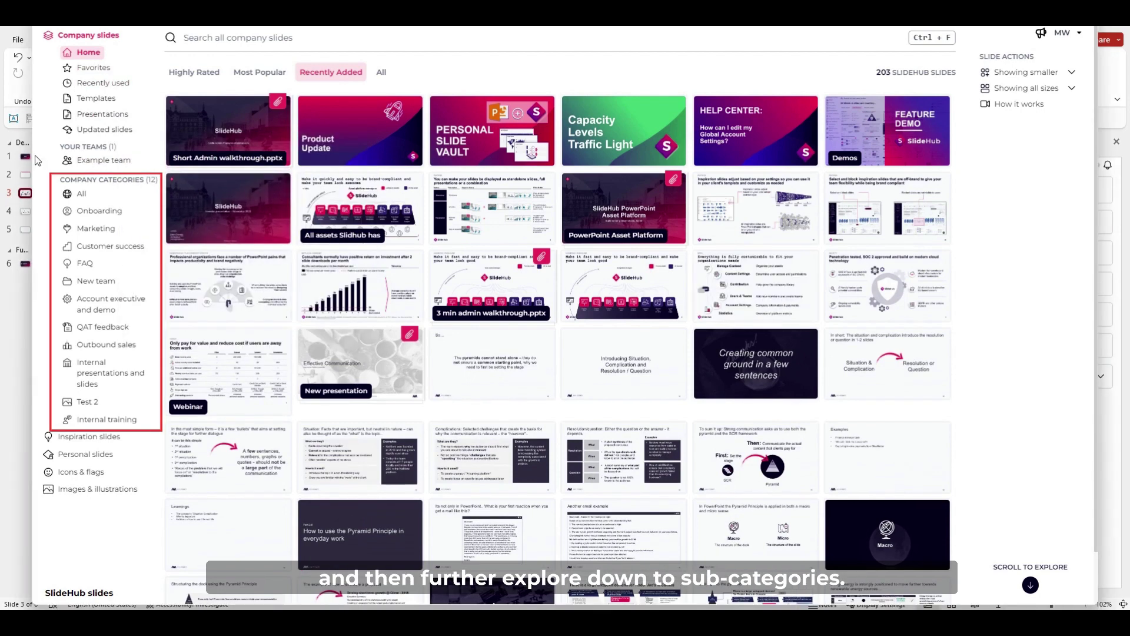
Insert the Onboarding instructions slide from the Onboarding category, then go to slide 4.
left_click(97, 211)
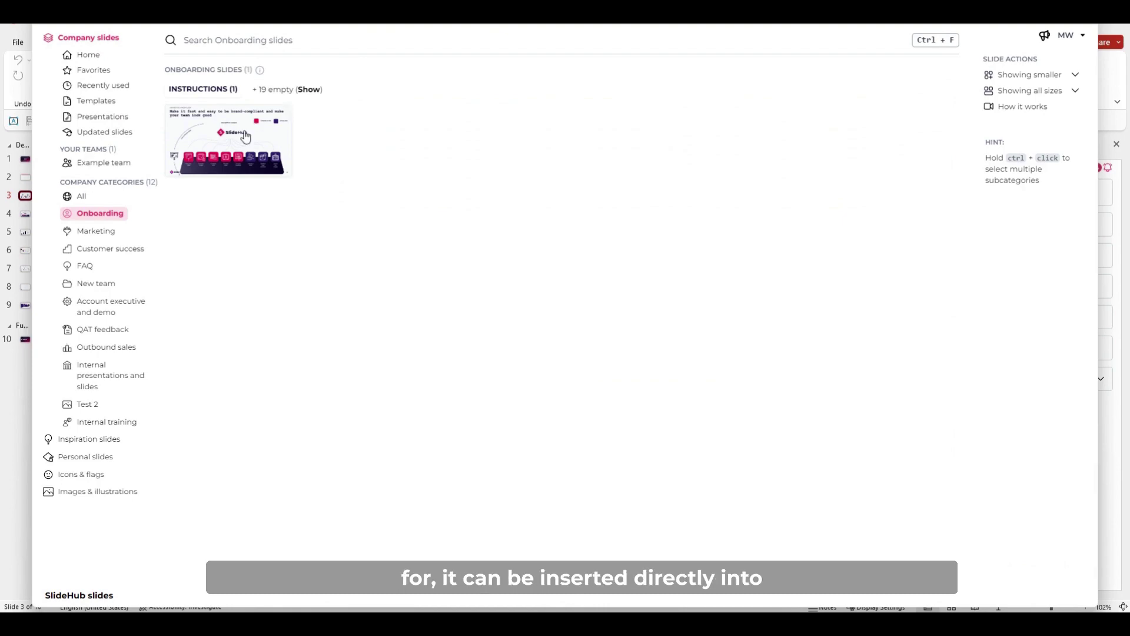
mouse_move(229, 141)
left_click(199, 231)
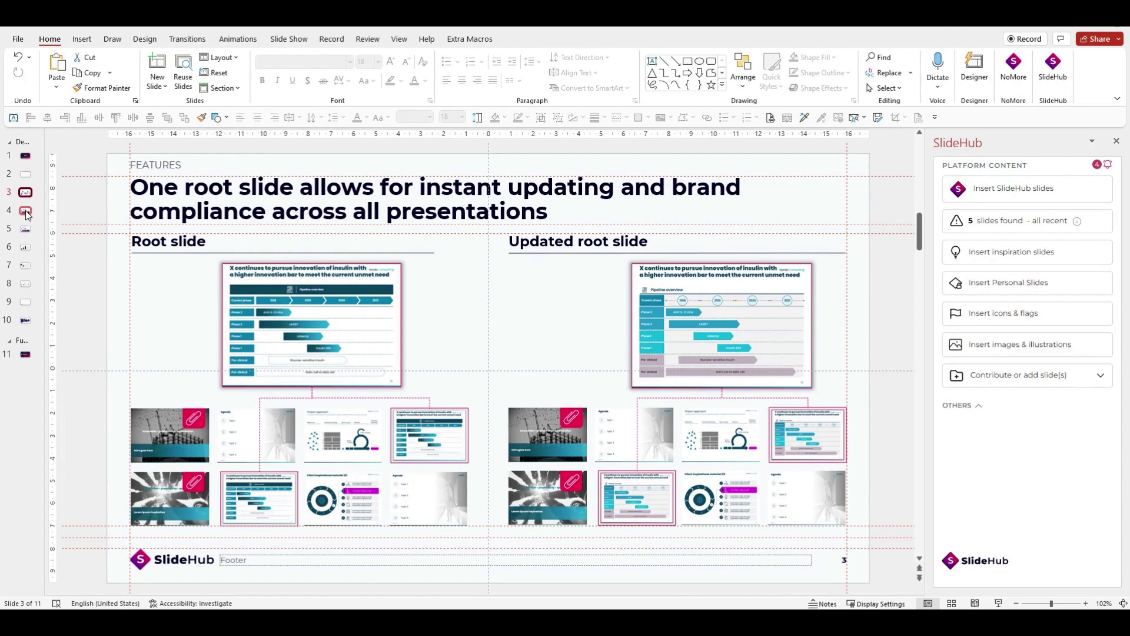
left_click(26, 213)
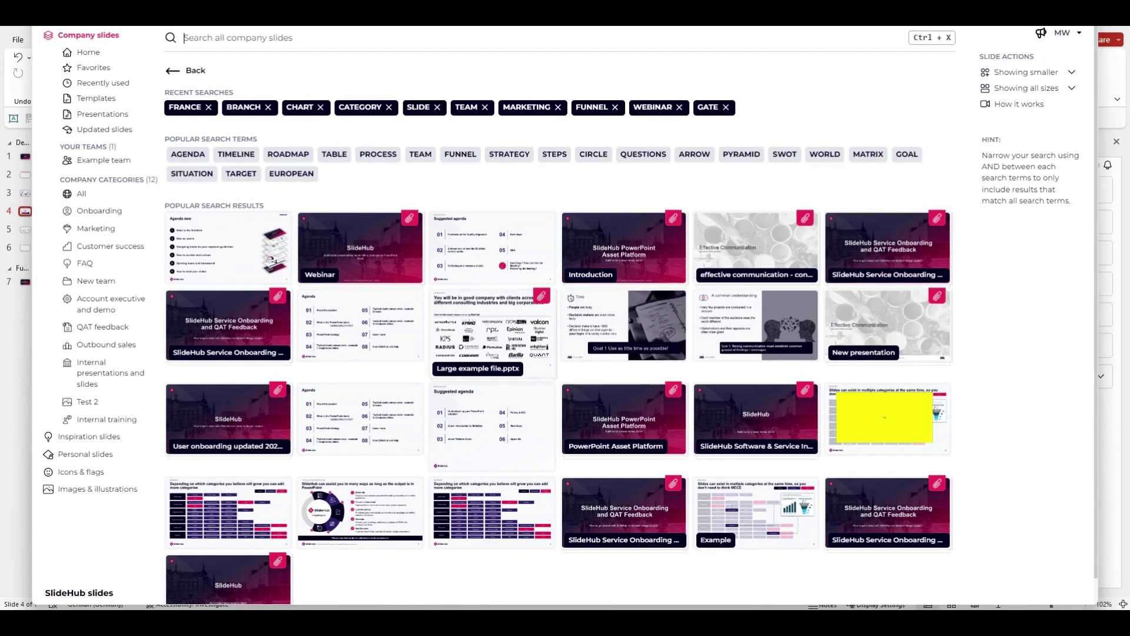
Search company slides for 'slidehub', then narrow it with 'AND chaos'.
type("slidehub")
key("Return")
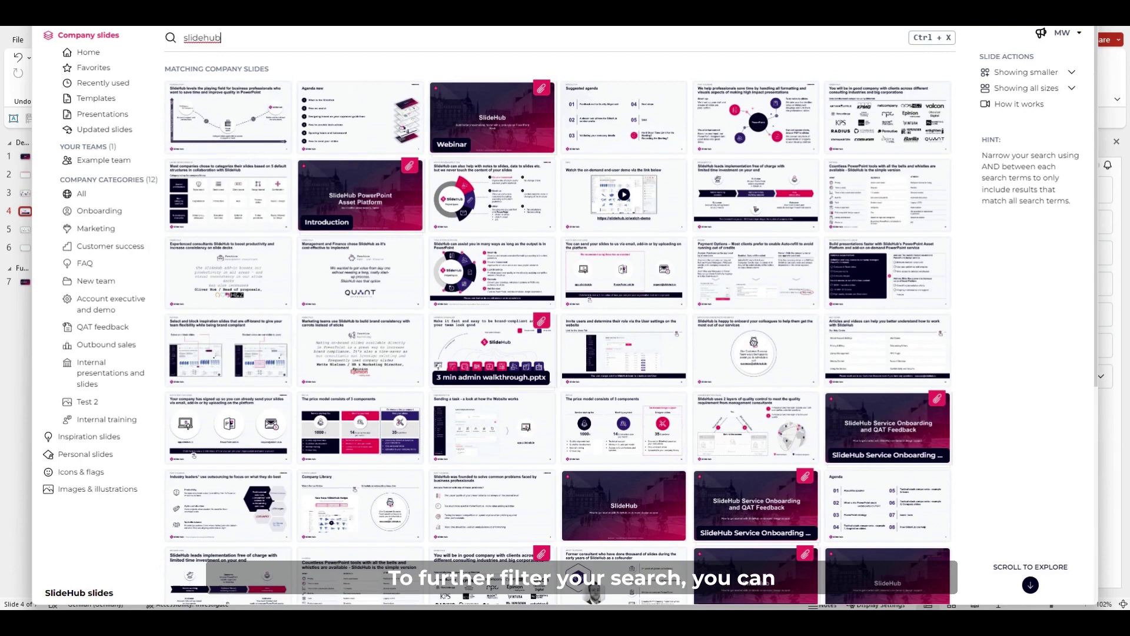
type("AND")
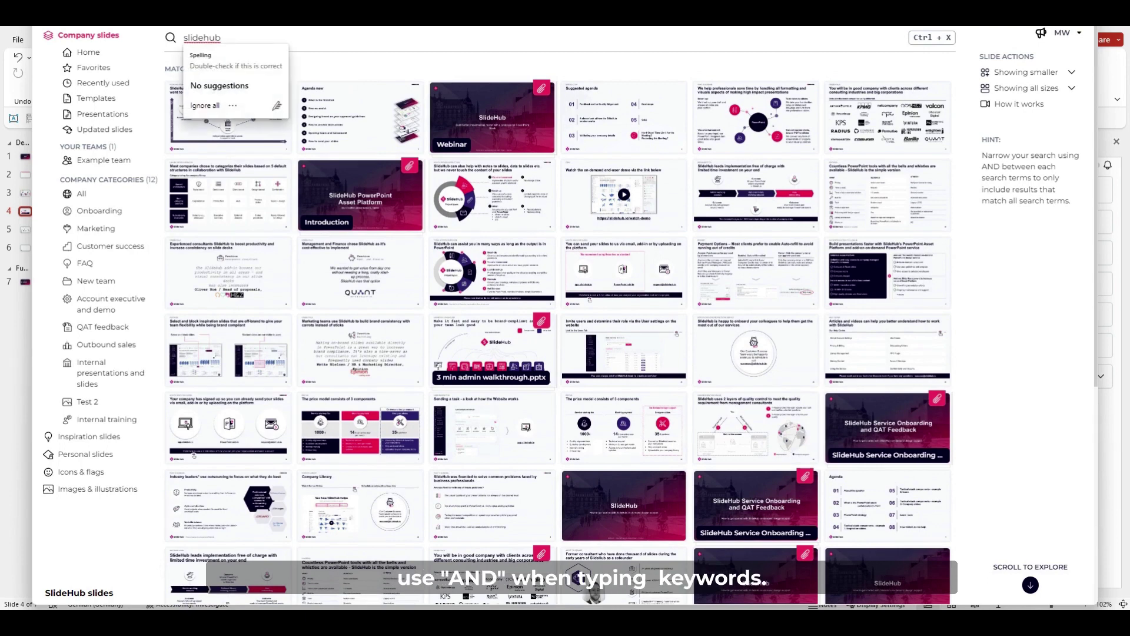
type(" chaos")
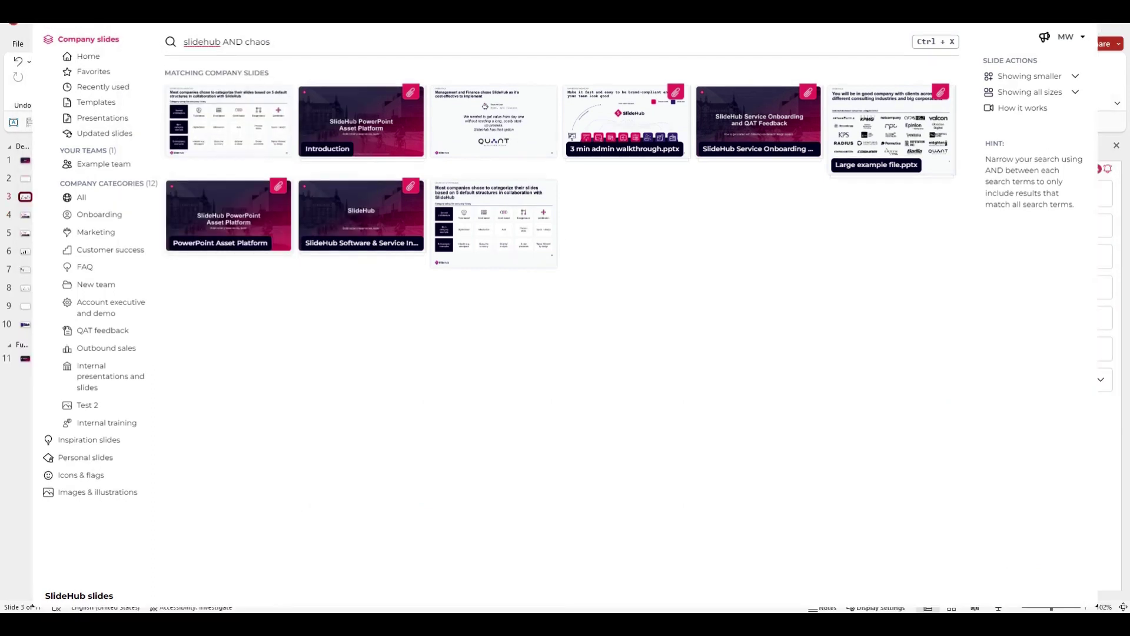
Preview the categorization slide, insert it with another chosen result, and view the Management and Finance slide.
mouse_move(253, 135)
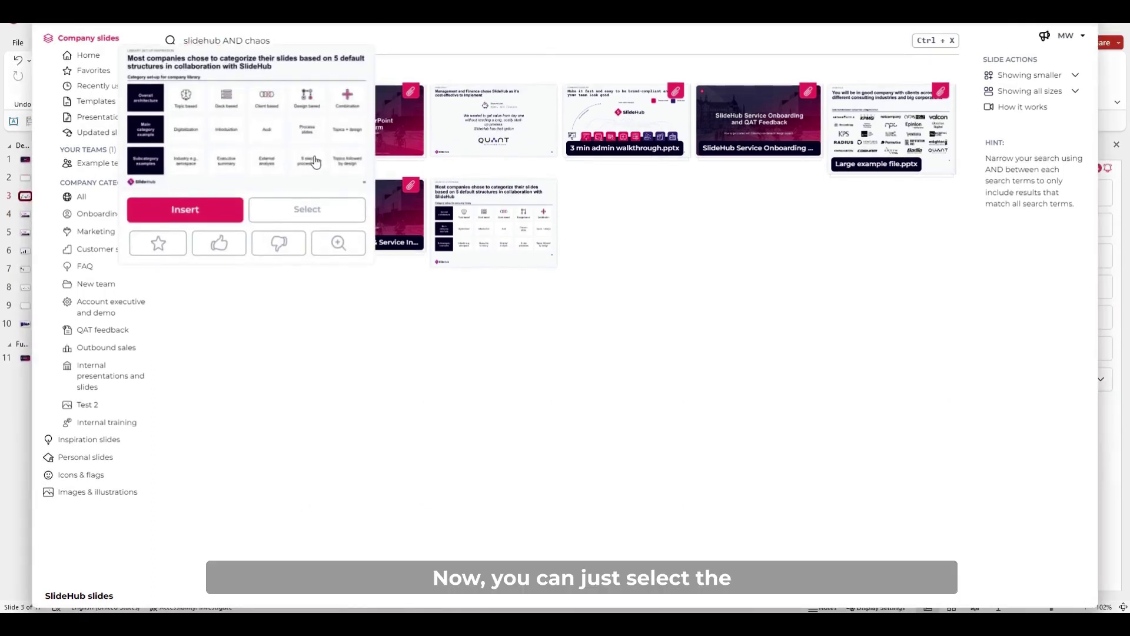
left_click(337, 241)
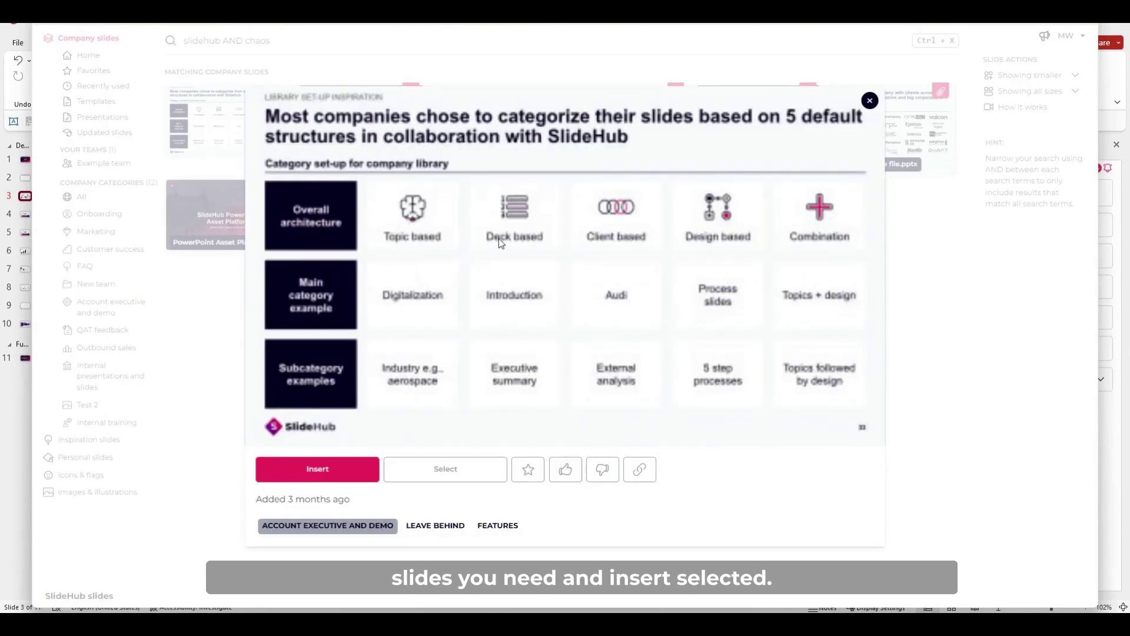
left_click(446, 469)
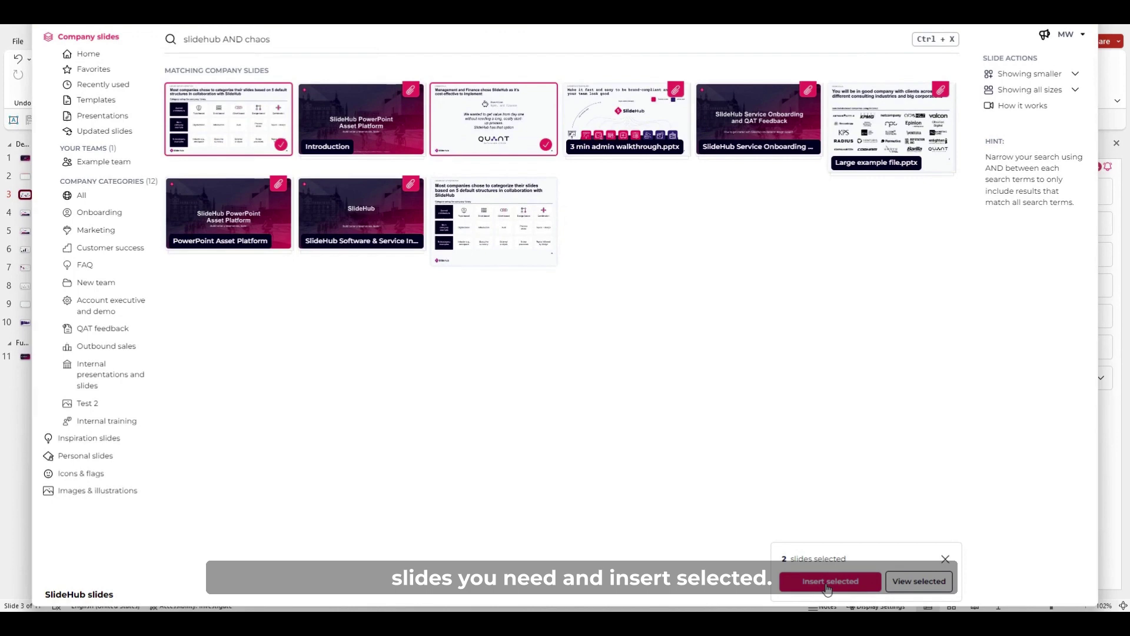
left_click(828, 586)
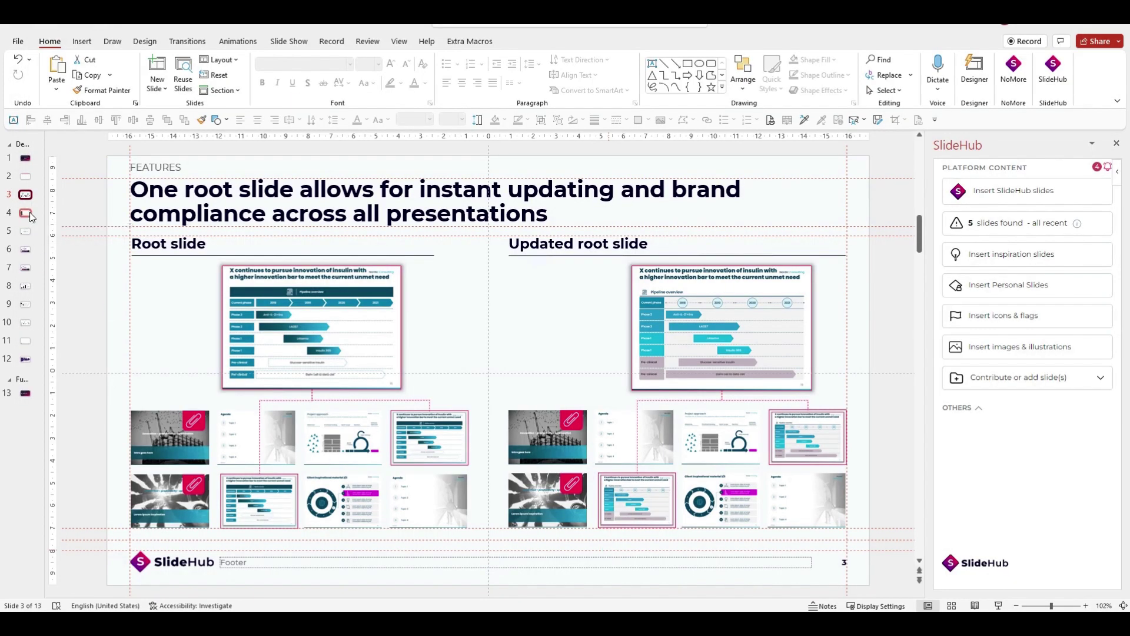
left_click(30, 212)
left_click(27, 217)
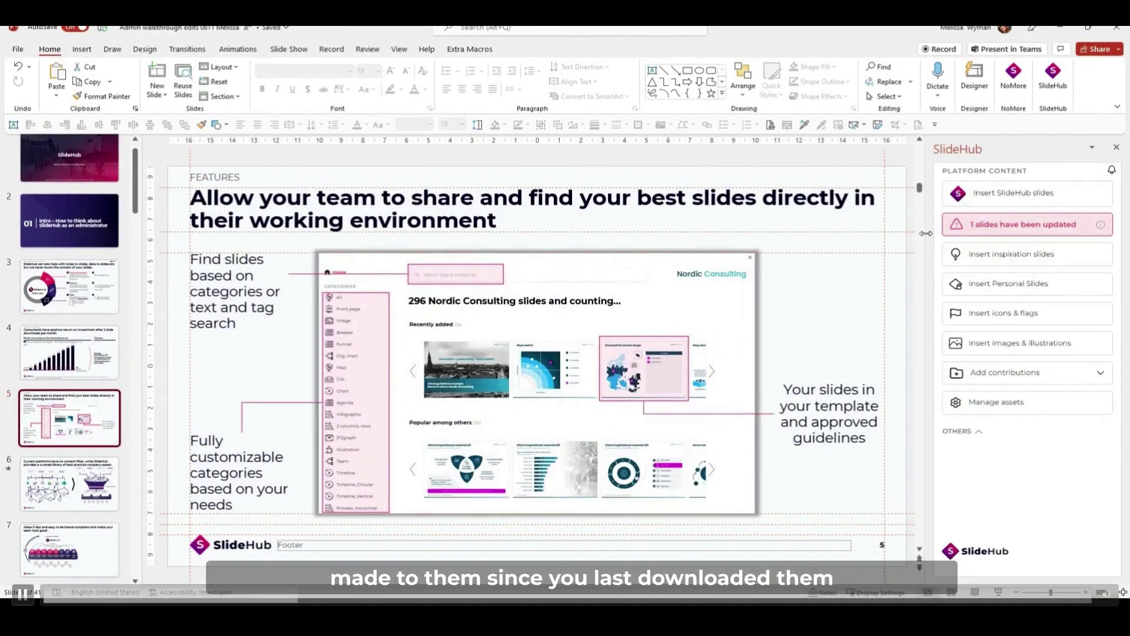
Insert the updated version of slide 10 as slide 11 and compare it with the original.
left_click(988, 229)
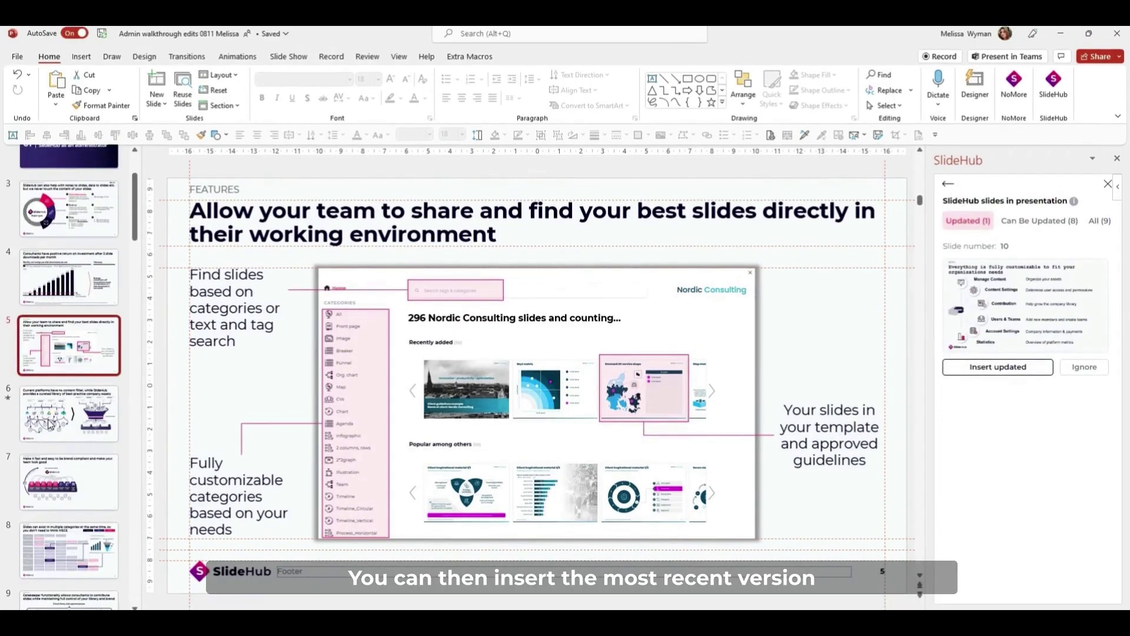
left_click(69, 414)
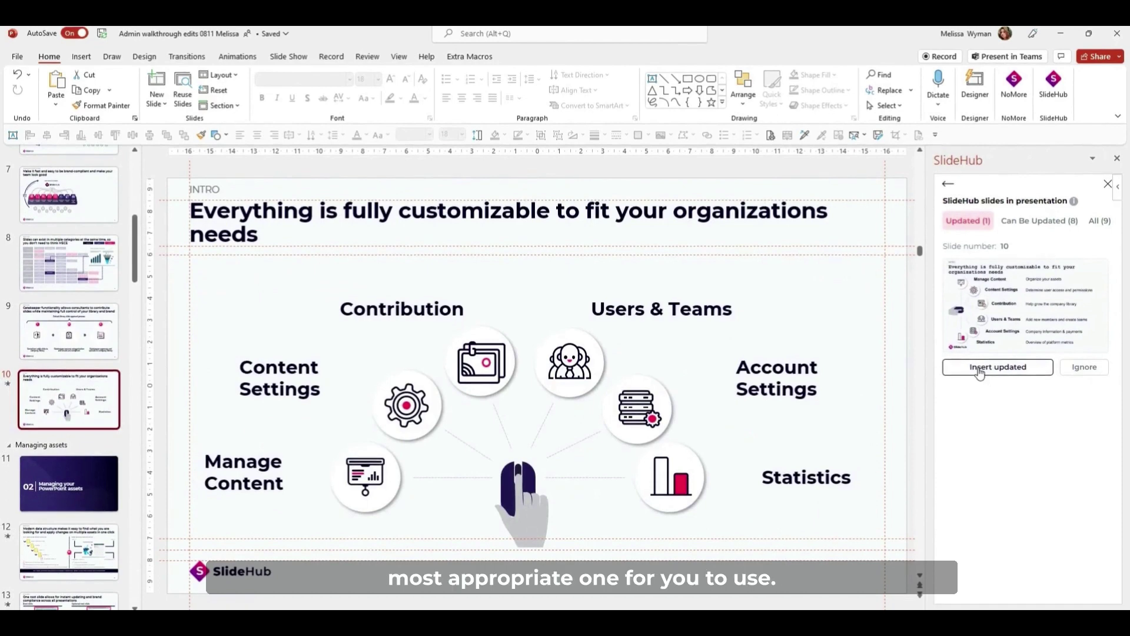
left_click(980, 367)
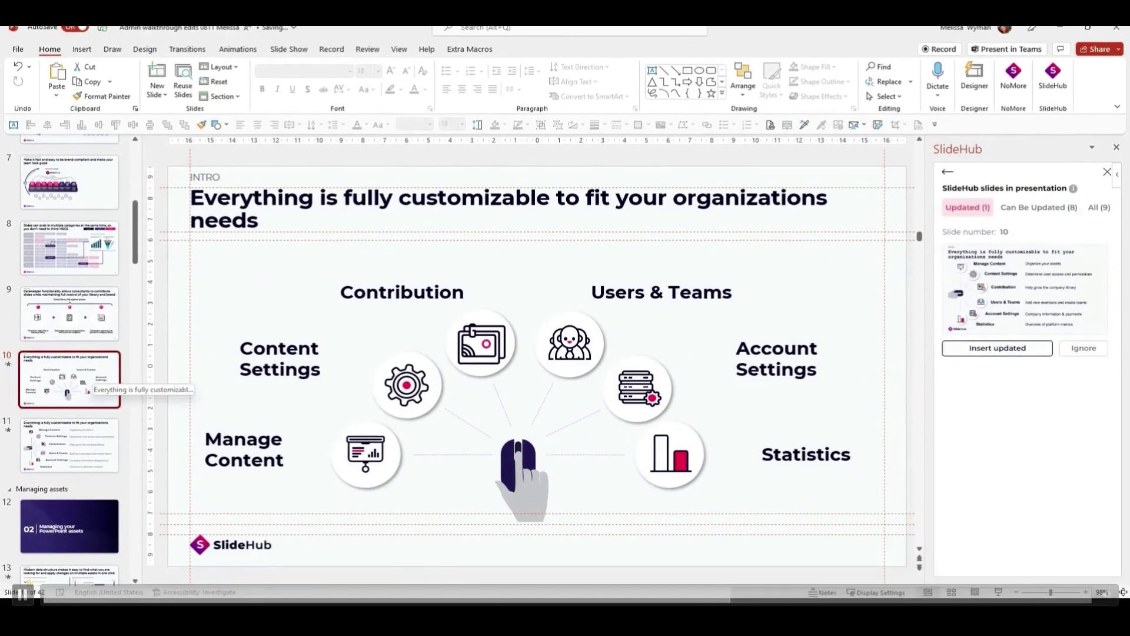
left_click(104, 441)
left_click(94, 380)
left_click(104, 440)
left_click(100, 382)
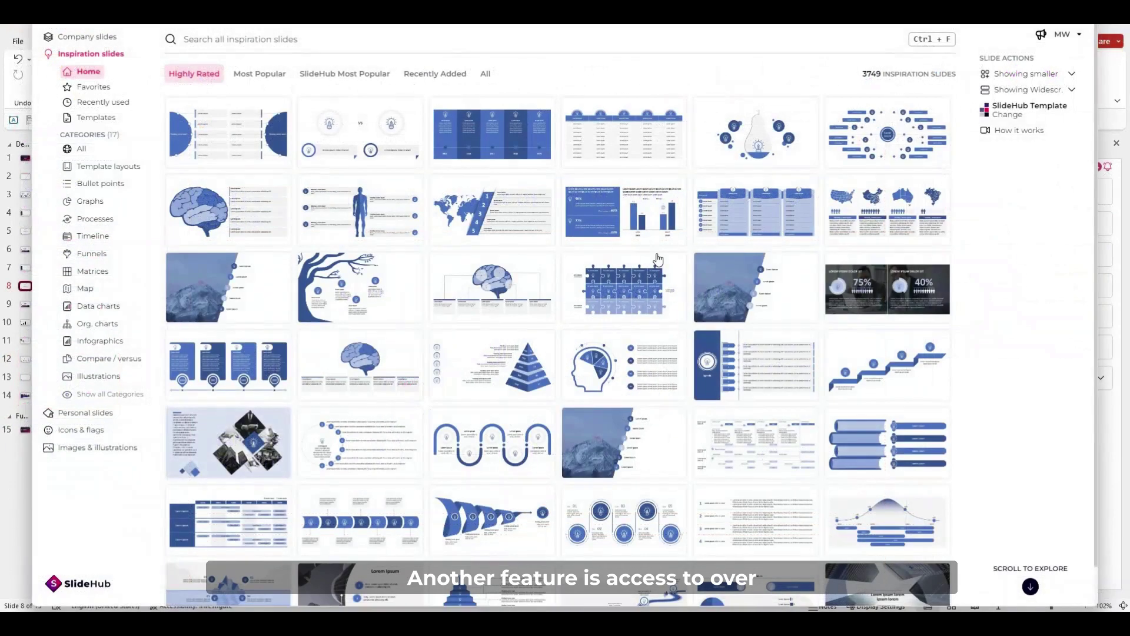
Scroll the SlideHub pane and open the inspiration slides library with its Highly Rated slides.
scroll(658, 259, "down", 3)
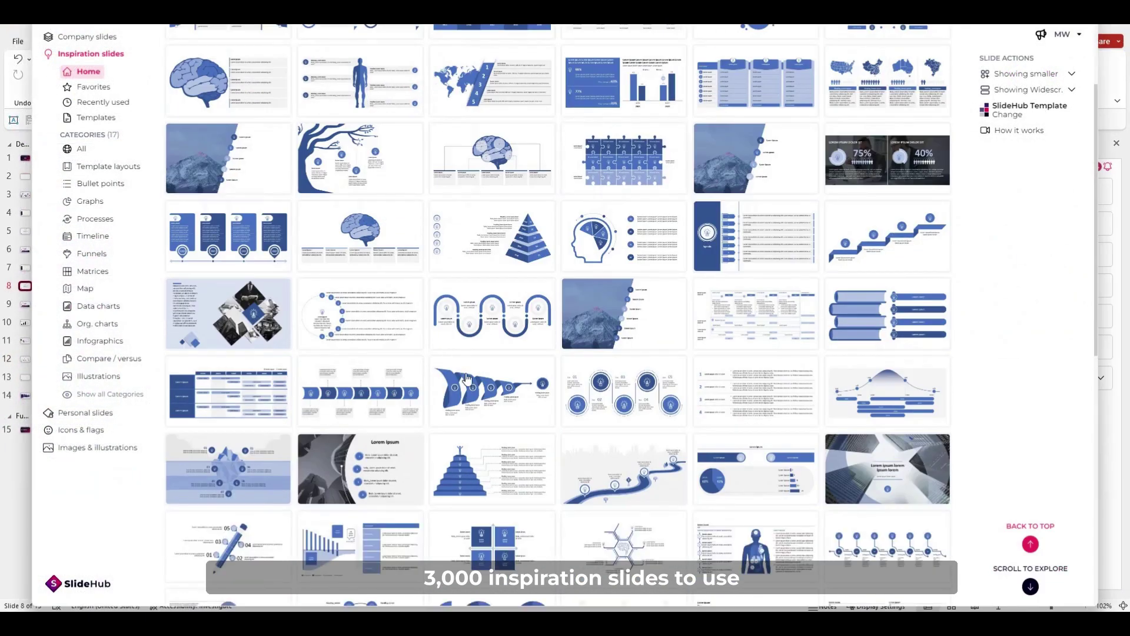
mouse_move(468, 378)
scroll(468, 378, "down", 2)
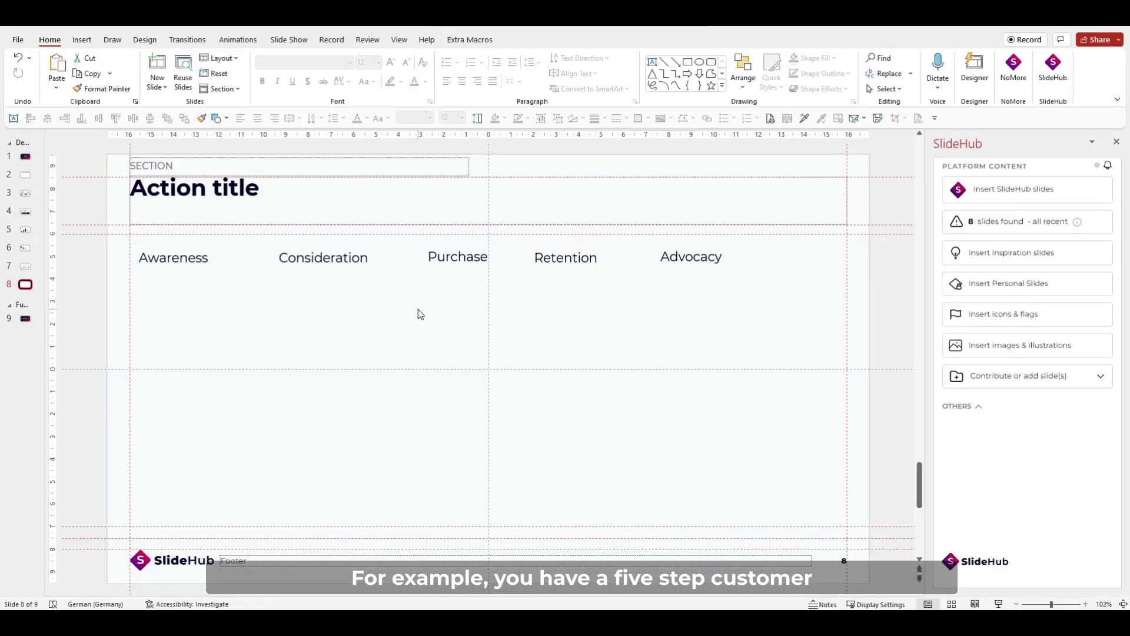
left_click(1001, 262)
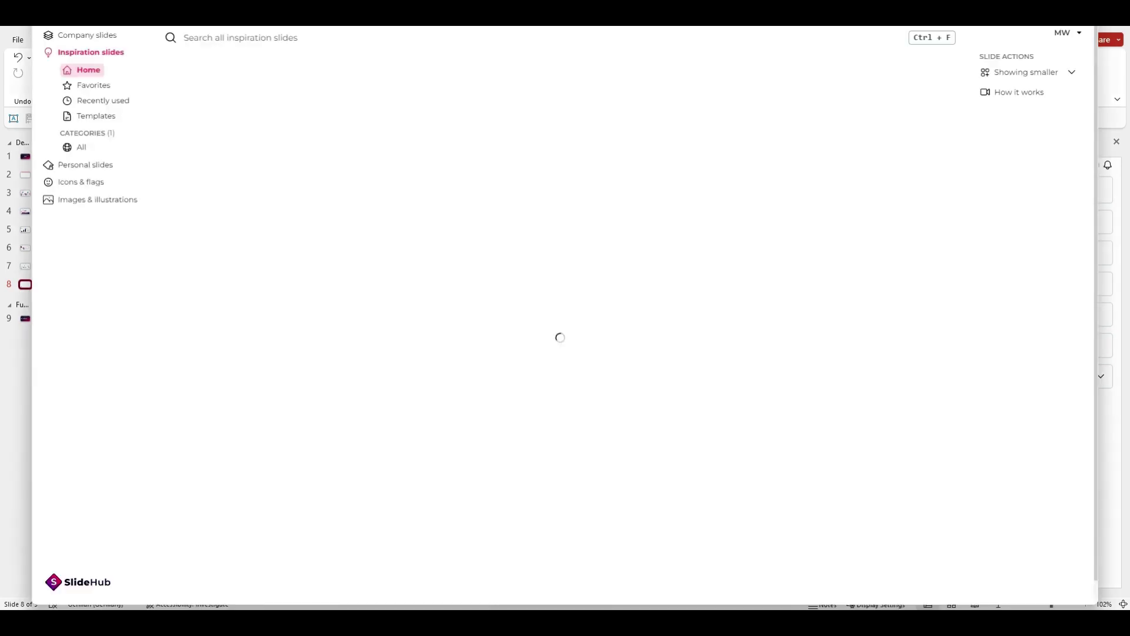
mouse_move(911, 246)
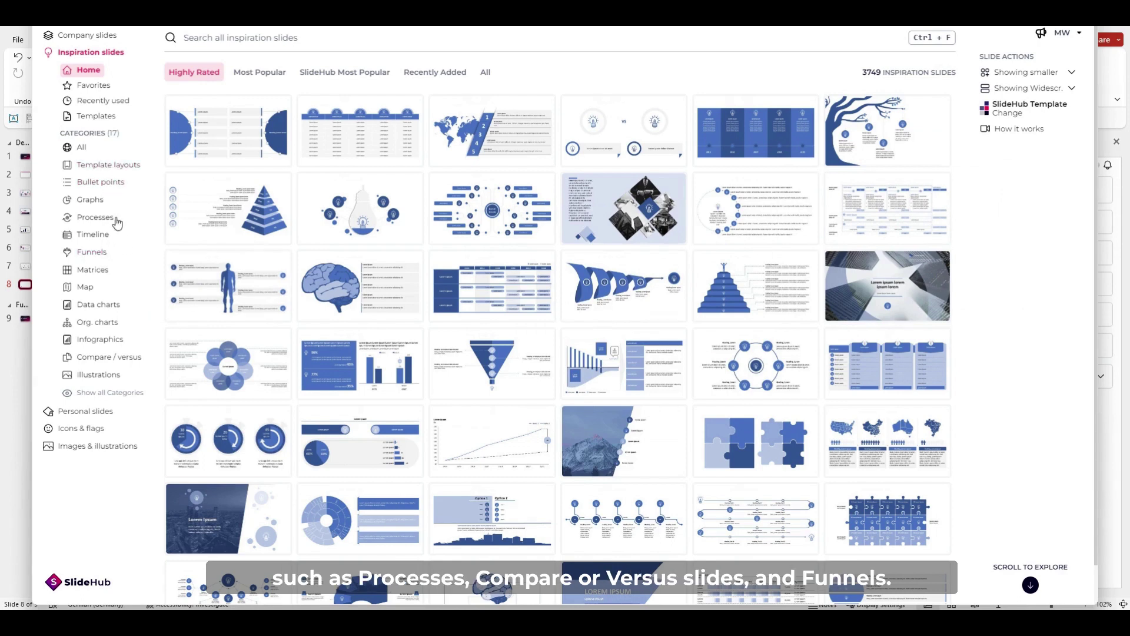
Filter the Funnels category to Horizontal and 5 Bullets, leaving 12 slides.
left_click(98, 254)
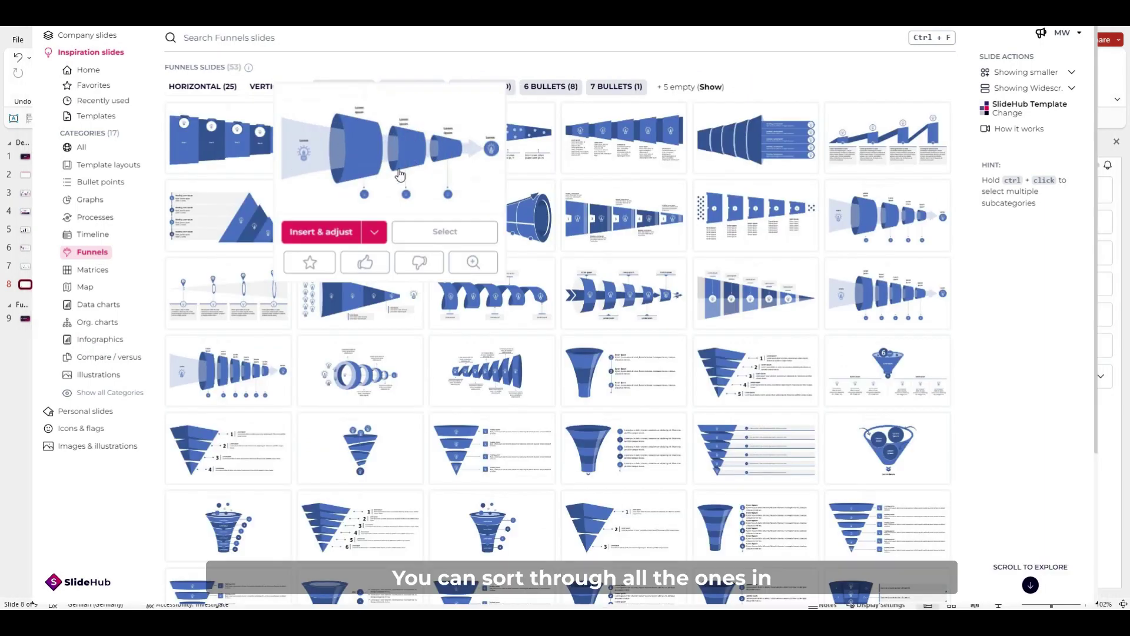
scroll(586, 252, "down", 2)
scroll(585, 252, "up", 3)
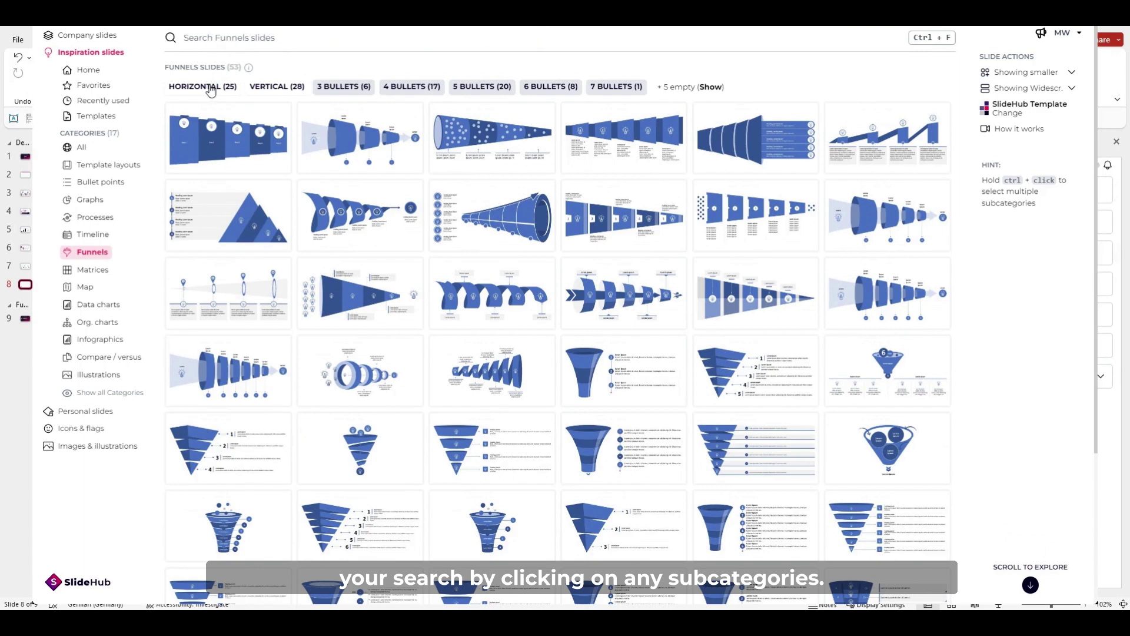
left_click(210, 87)
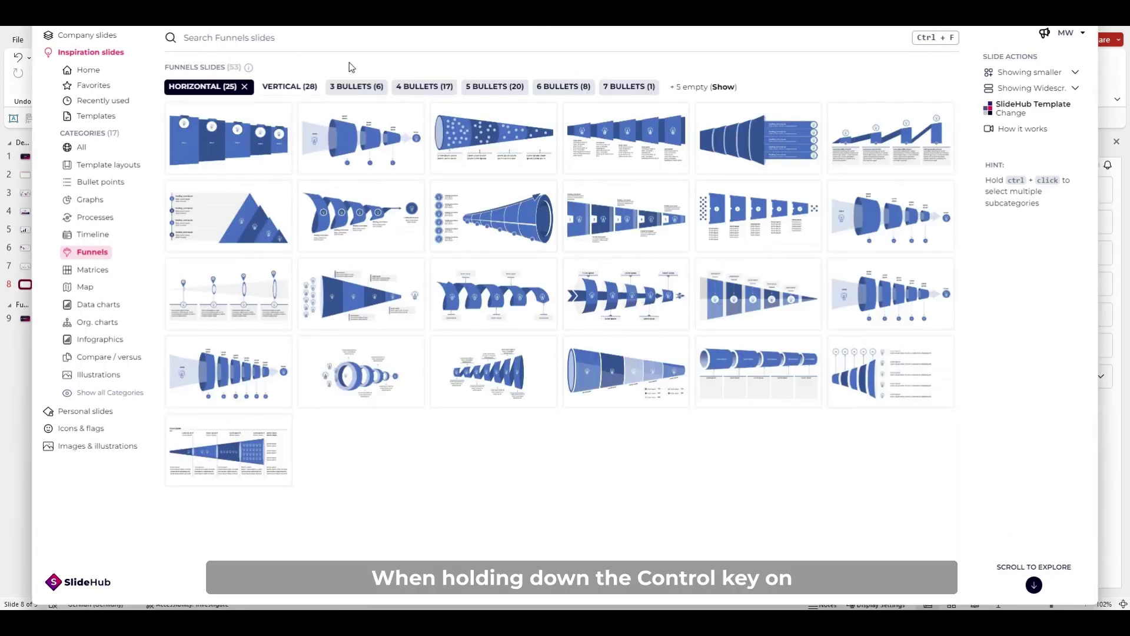
left_click(495, 87)
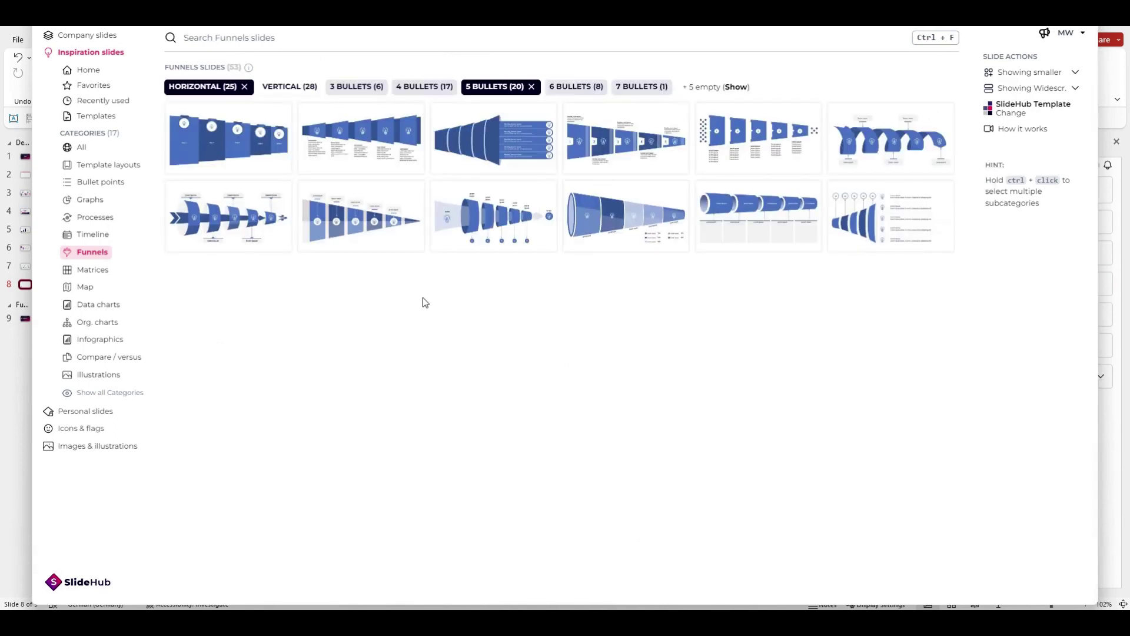
mouse_move(197, 227)
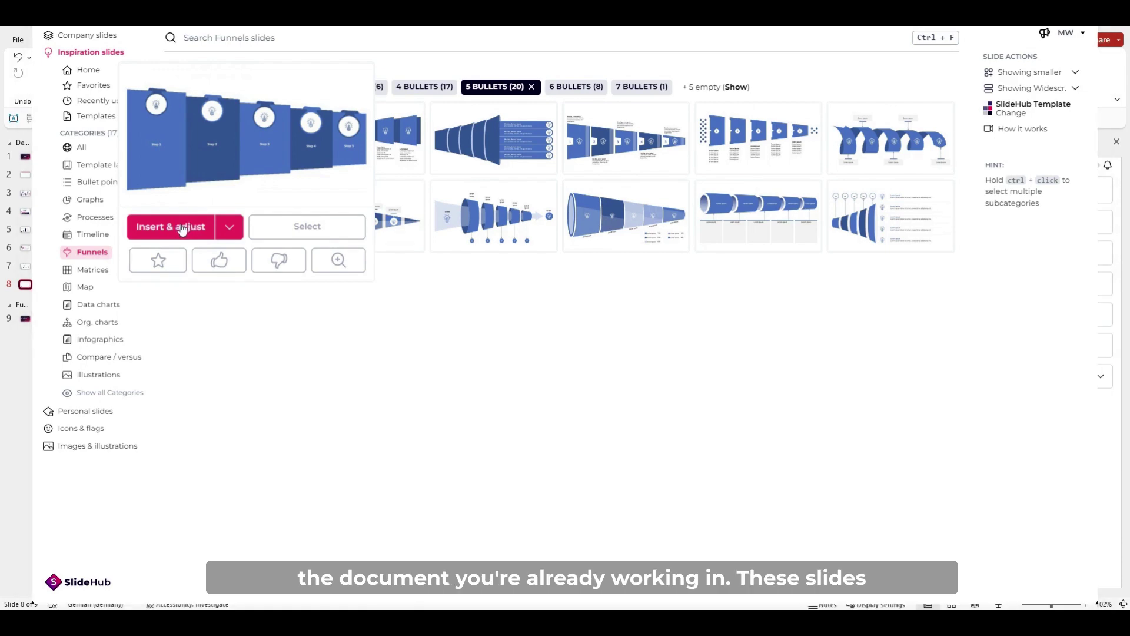
Insert the five-step horizontal funnel, ungroup it, and label panels Consideration, Purchase and Retention.
left_click(183, 229)
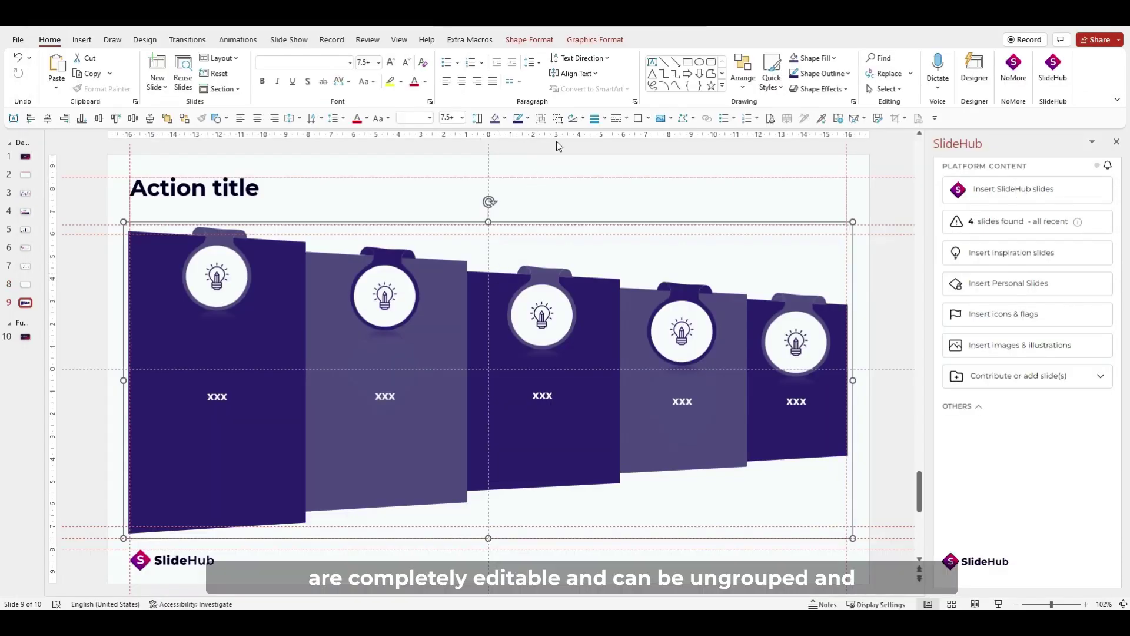
left_click(558, 119)
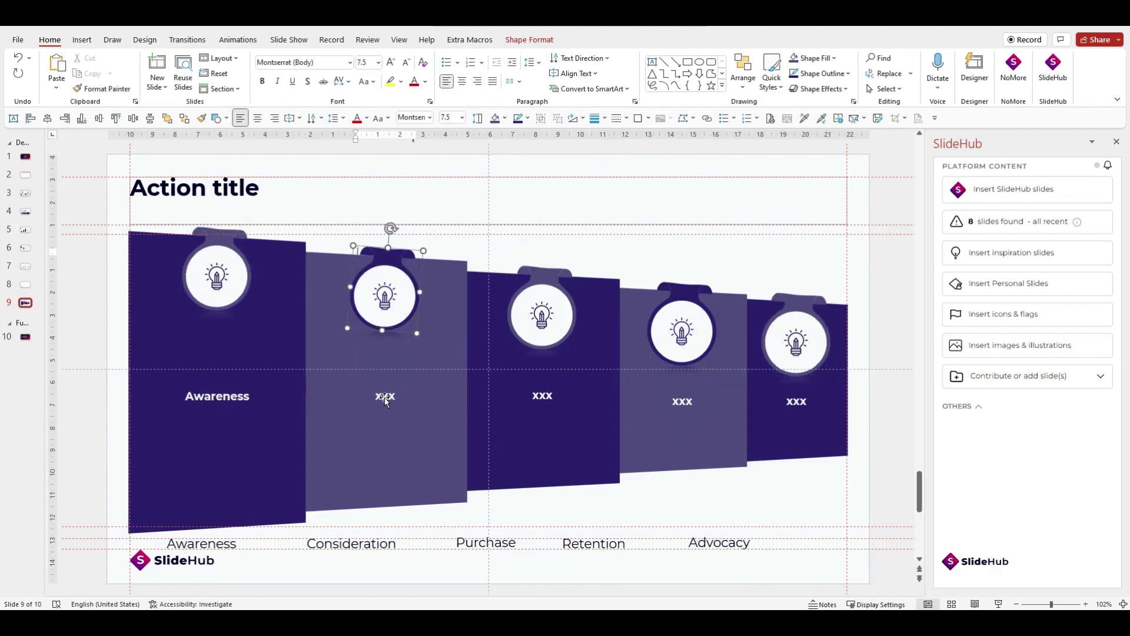
left_click(388, 423)
type("Consideration")
left_click(543, 428)
type("Purchase")
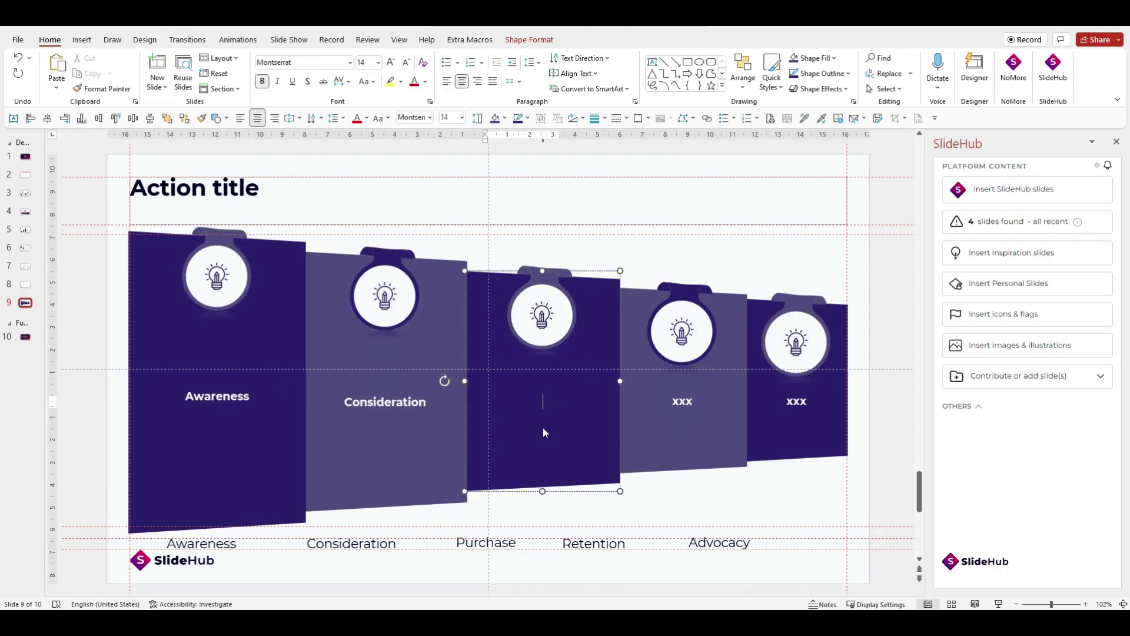
left_click(711, 419)
type("Retention")
left_click(795, 457)
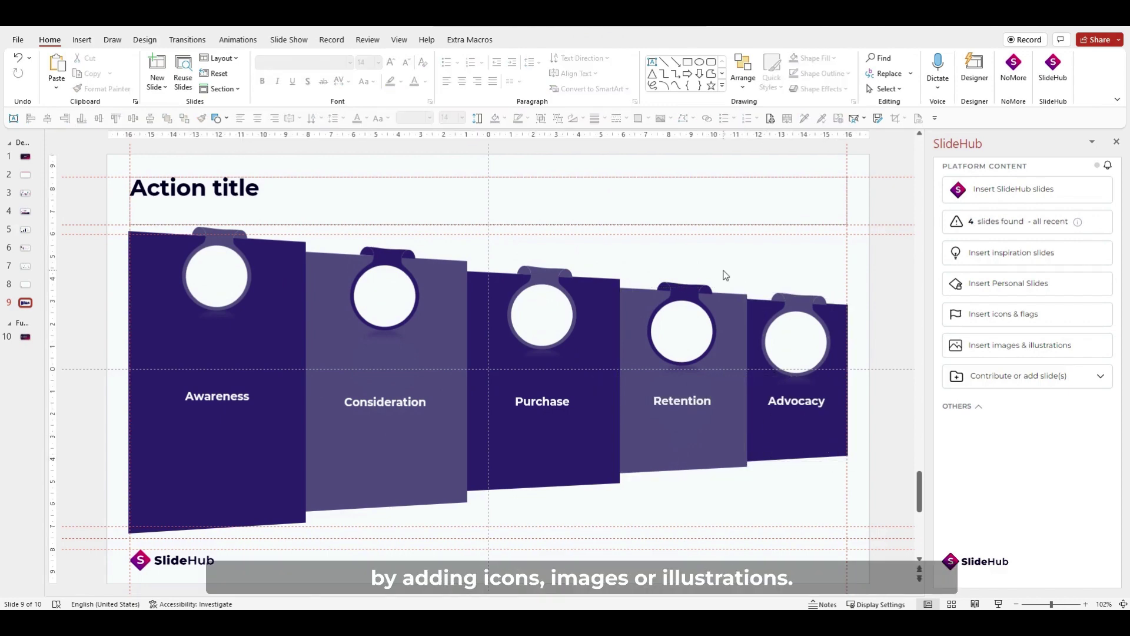
Browse SlideHub's icon and illustration libraries for megaphone, questioning head, shopping cart and document line icons.
left_click(999, 316)
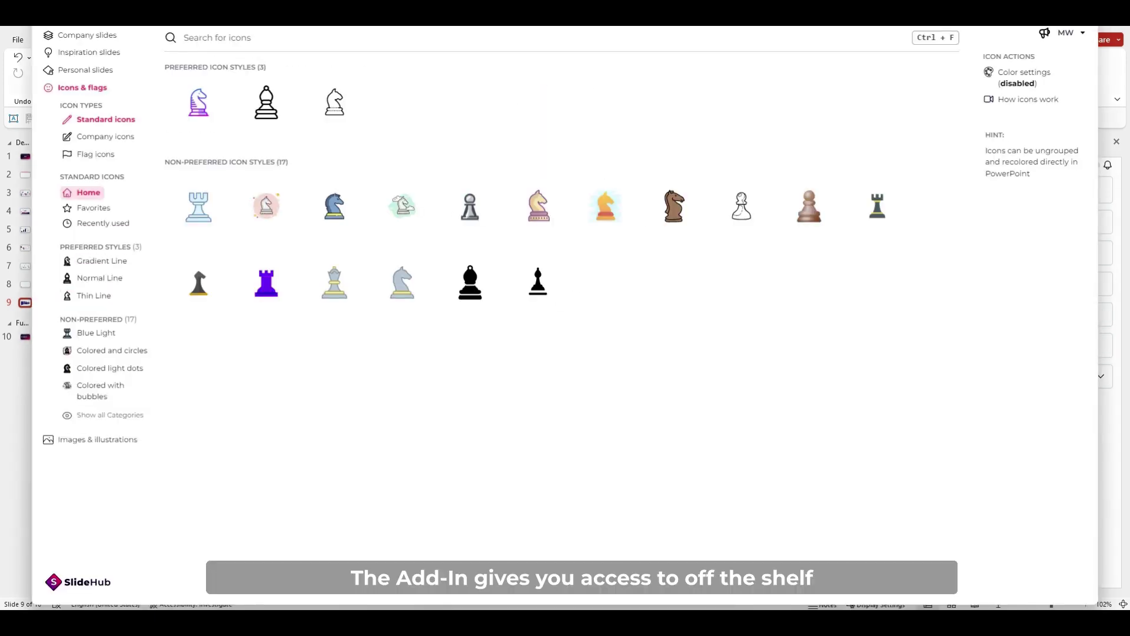
mouse_move(266, 206)
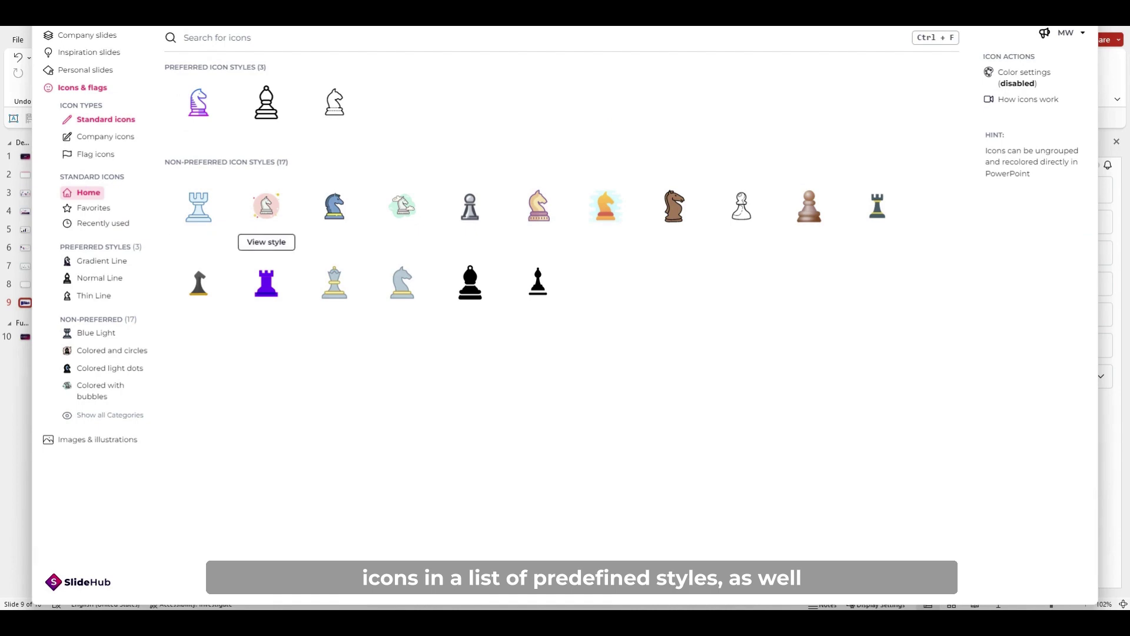
left_click(98, 439)
left_click(98, 146)
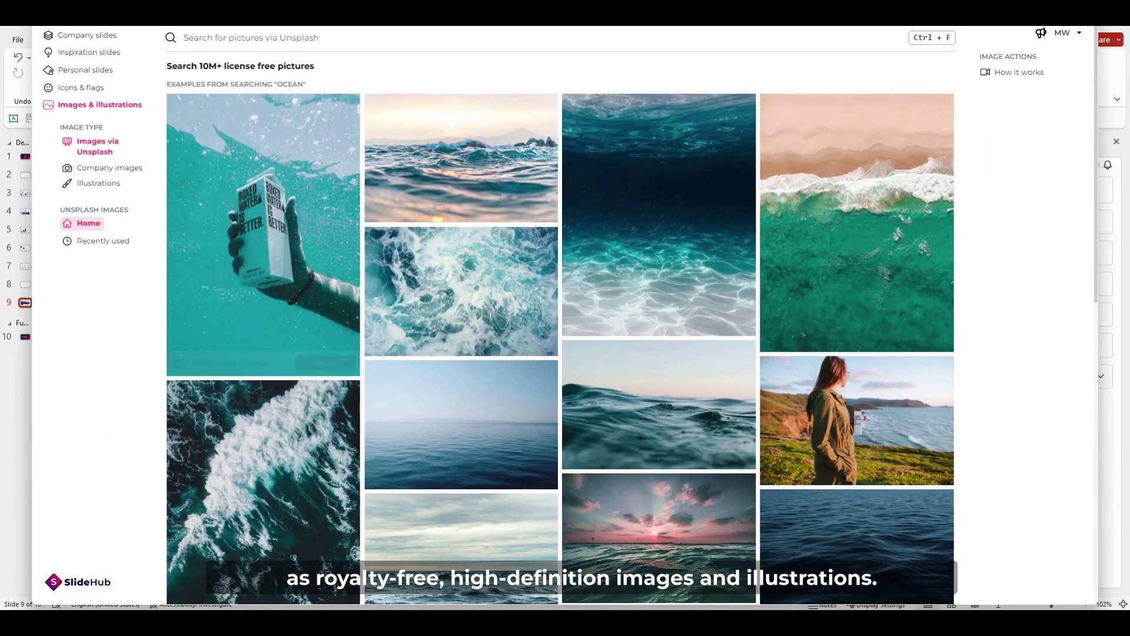
left_click(98, 182)
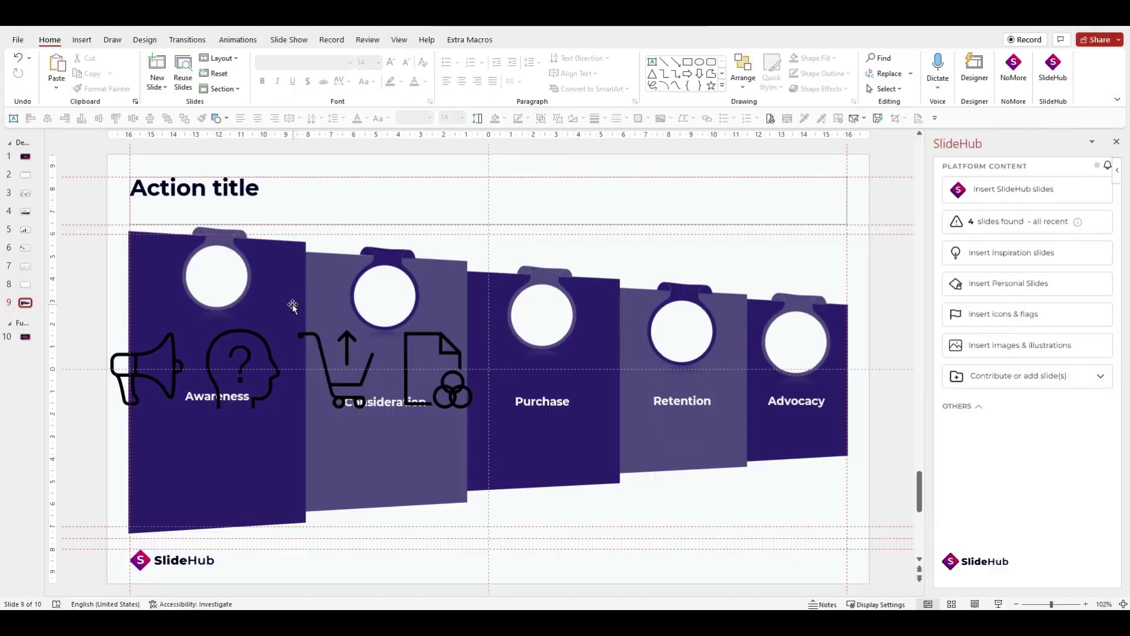
Place the person icon in the Advocacy circle and the document icon in Retention, then select the megaphone and question-head icons.
left_click_drag(720, 343, 796, 343)
left_click_drag(433, 368, 682, 332)
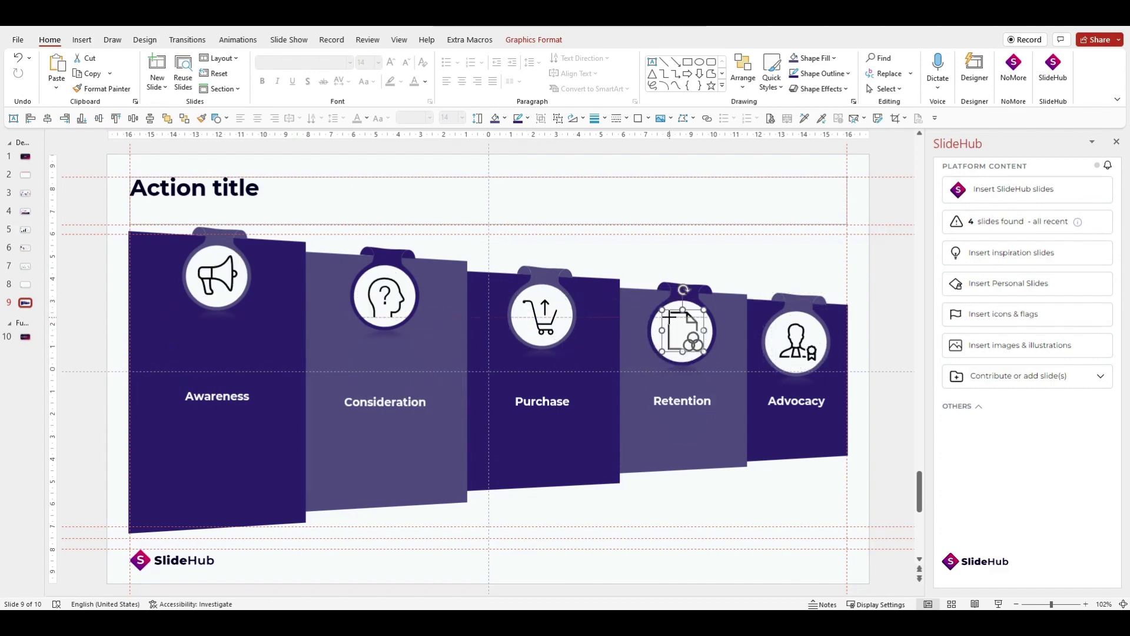
left_click(217, 275)
left_click(385, 297, "shift")
Fill all five funnel circle holders with Red, Accent 4.
left_click(505, 119)
left_click(308, 231)
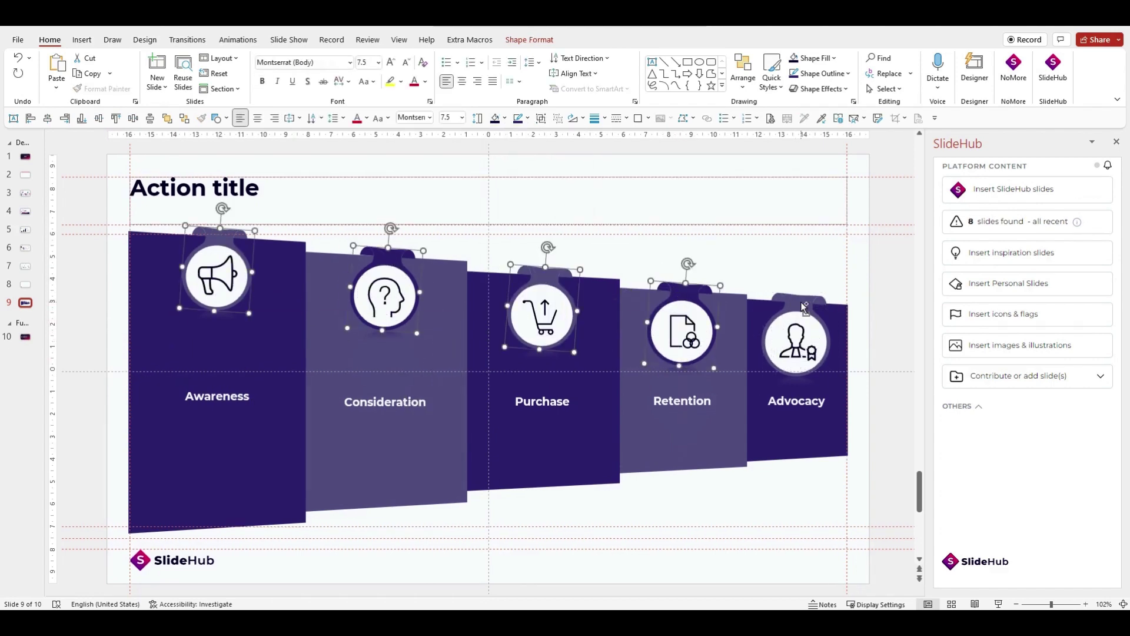
left_click(504, 119)
left_click(562, 150)
left_click(901, 289)
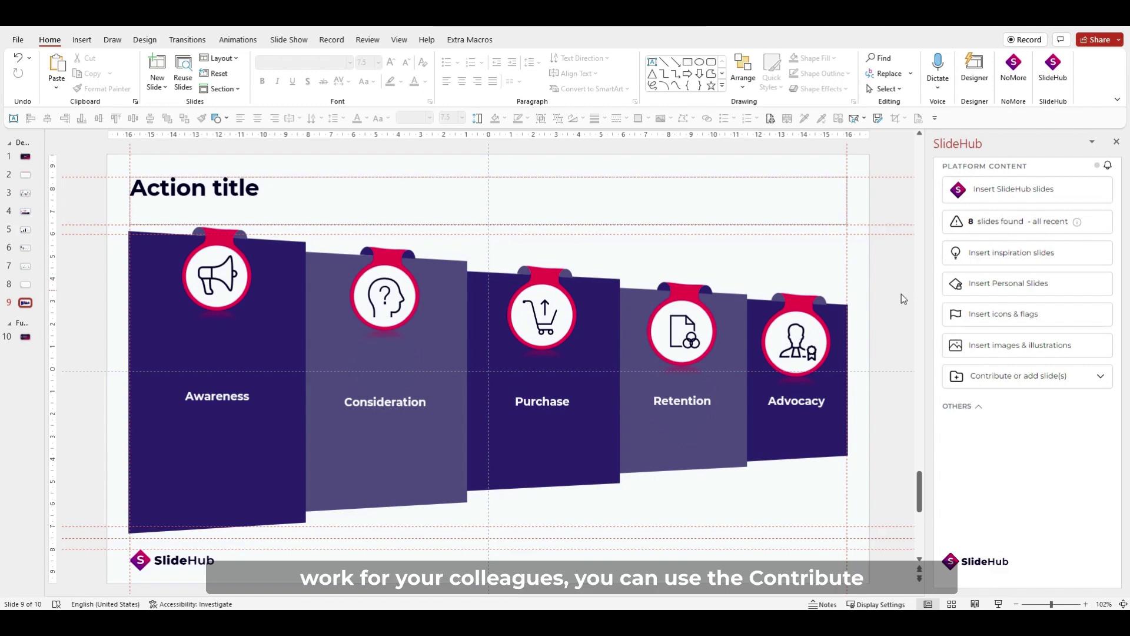
Submit the finished funnel slide as a Contribute selected contribution to the company library.
left_click(1026, 382)
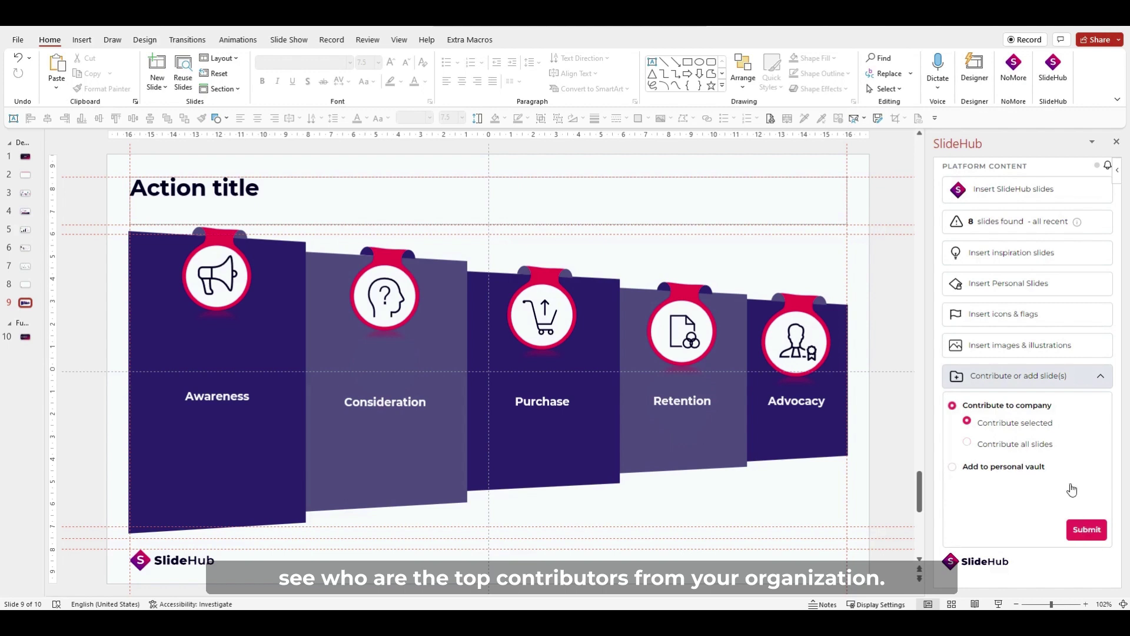
left_click(1087, 529)
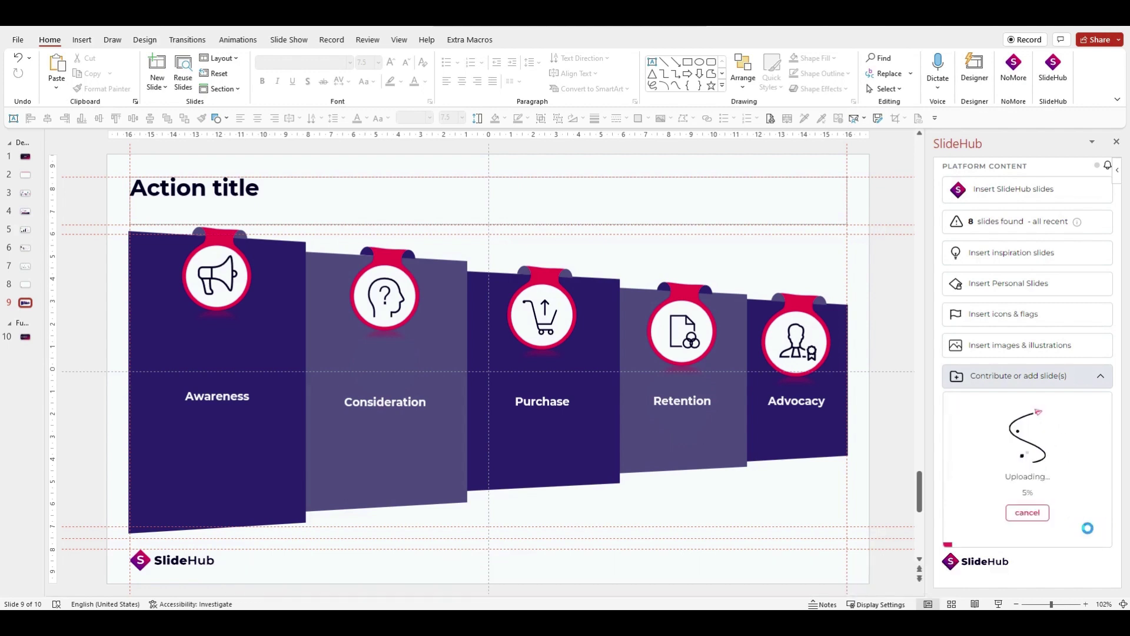